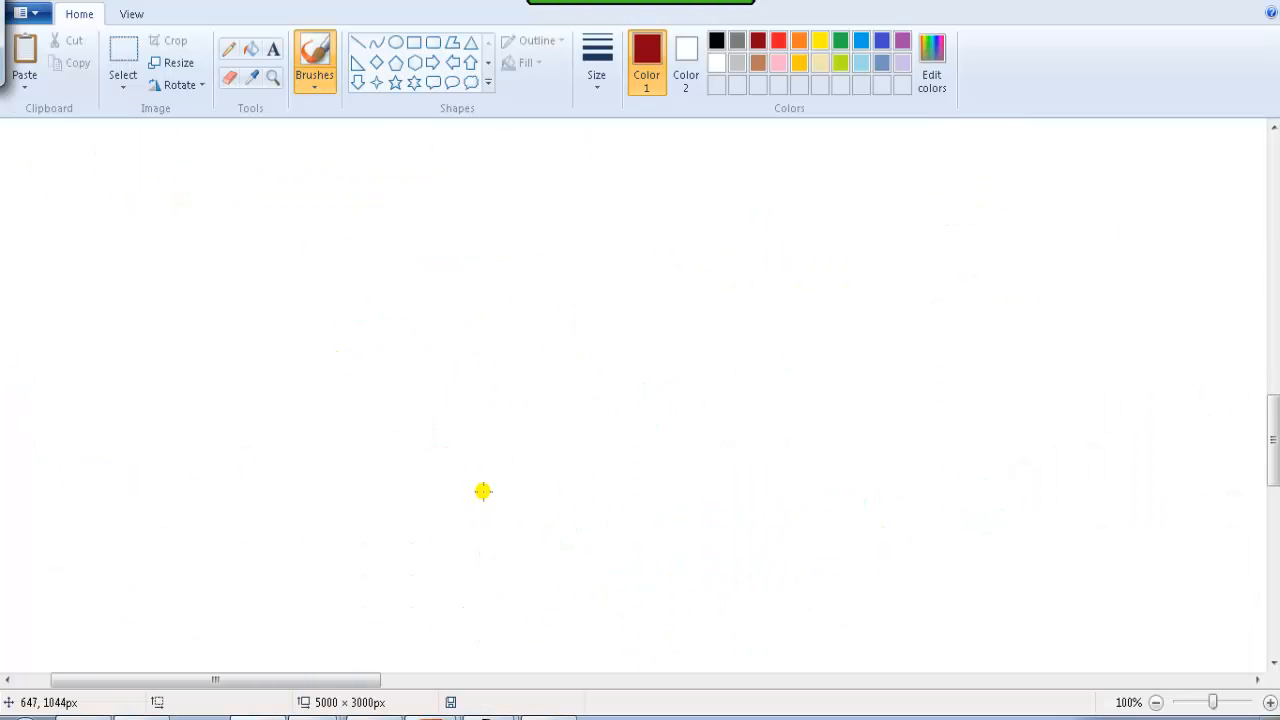
Step: Close the long switch rectangle and write the red heading 'DYNAMIC : MAC' at top-left
mouse_move(294, 305)
left_mouse_down()
mouse_move(290, 262)
mouse_move(400, 254)
mouse_move(723, 280)
mouse_move(277, 320)
mouse_move(284, 297)
left_mouse_up()
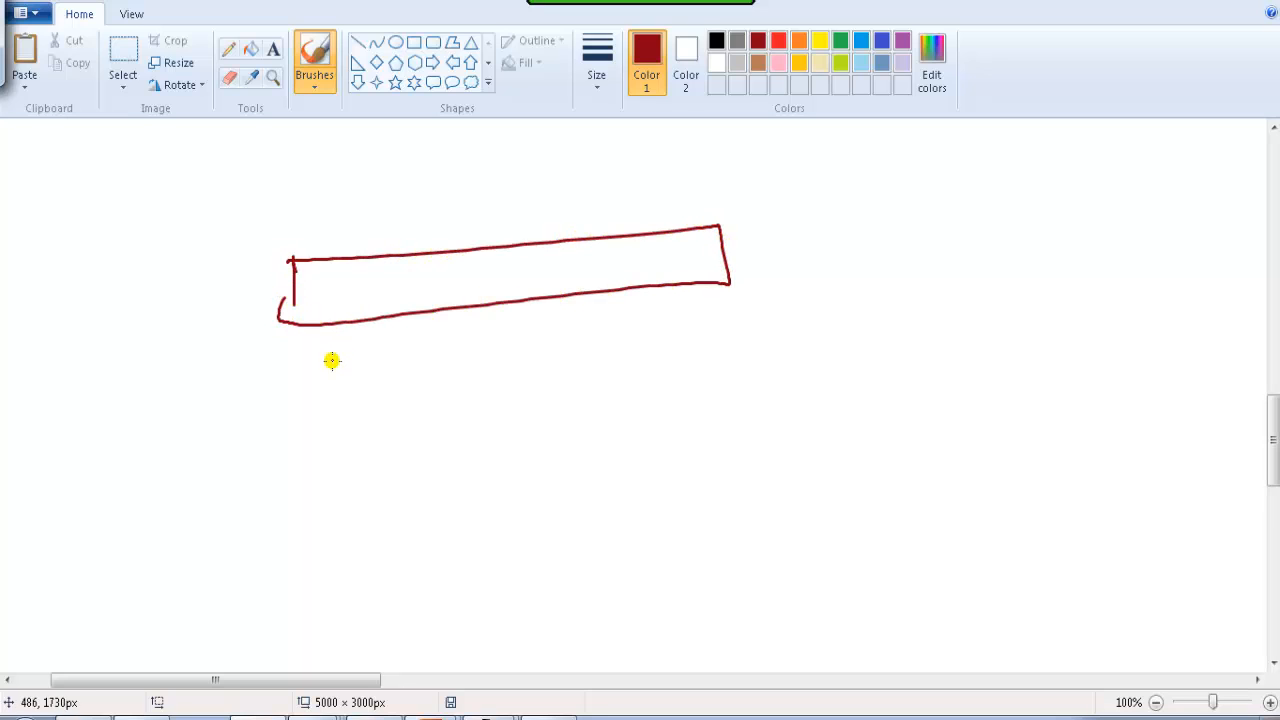
left_click(778, 40)
left_click_drag(79, 171, 229, 190)
left_click_drag(80, 208, 243, 203)
mouse_move(240, 158)
left_mouse_down()
mouse_move(248, 178)
mouse_move(290, 150)
mouse_move(354, 182)
left_mouse_up()
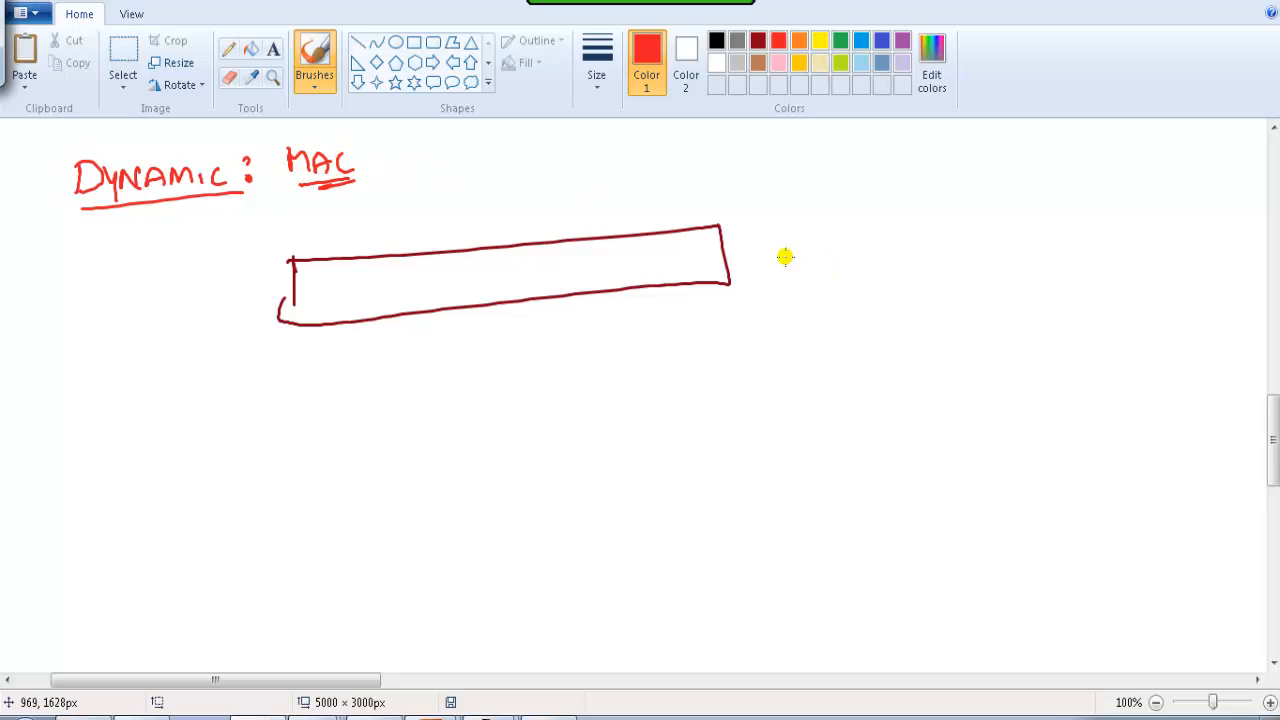
Step: Draw a server box wired to the right of the switch and label it VMPS
mouse_move(709, 257)
left_mouse_down()
mouse_move(836, 253)
mouse_move(854, 338)
left_mouse_up()
mouse_move(842, 218)
left_mouse_down()
mouse_move(1015, 333)
mouse_move(831, 349)
mouse_move(942, 400)
left_mouse_up()
mouse_move(955, 400)
left_mouse_down()
mouse_move(955, 366)
mouse_move(952, 384)
left_mouse_up()
left_click_drag(994, 368, 982, 394)
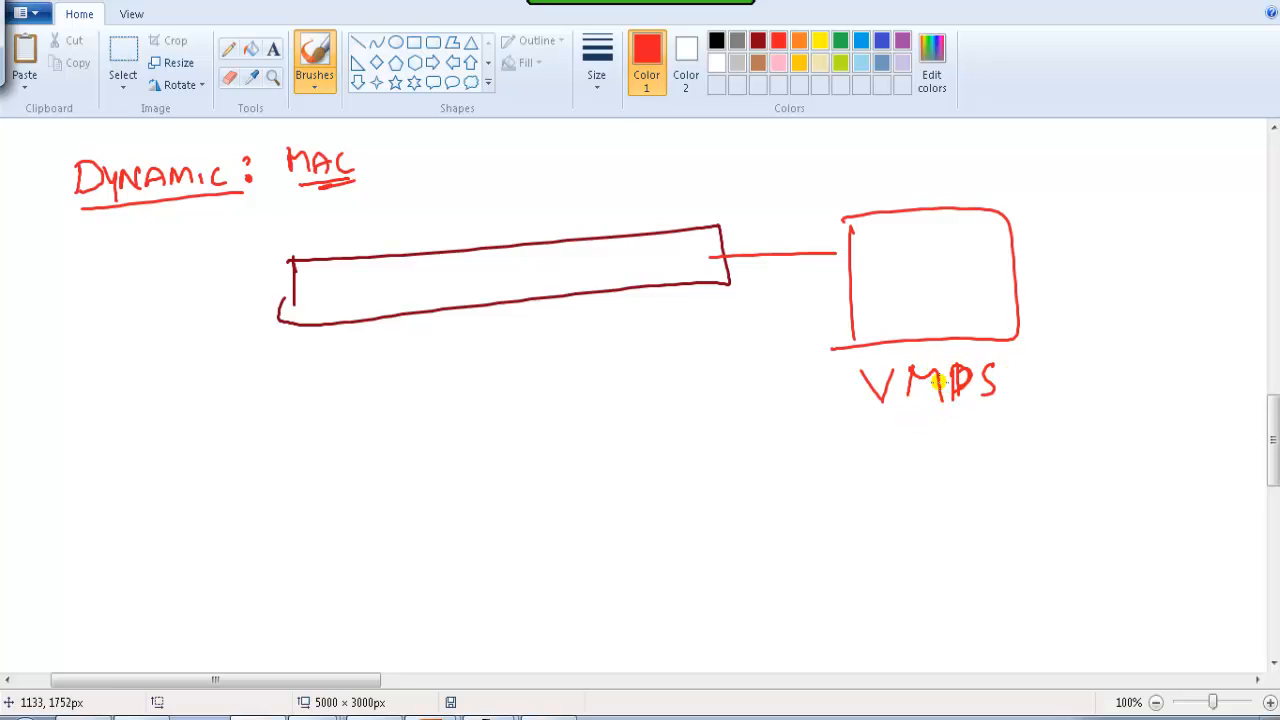
Step: Draw a blue two-column table below VMPS with headers MAC and VLAN
left_click(882, 41)
left_click_drag(823, 435, 834, 634)
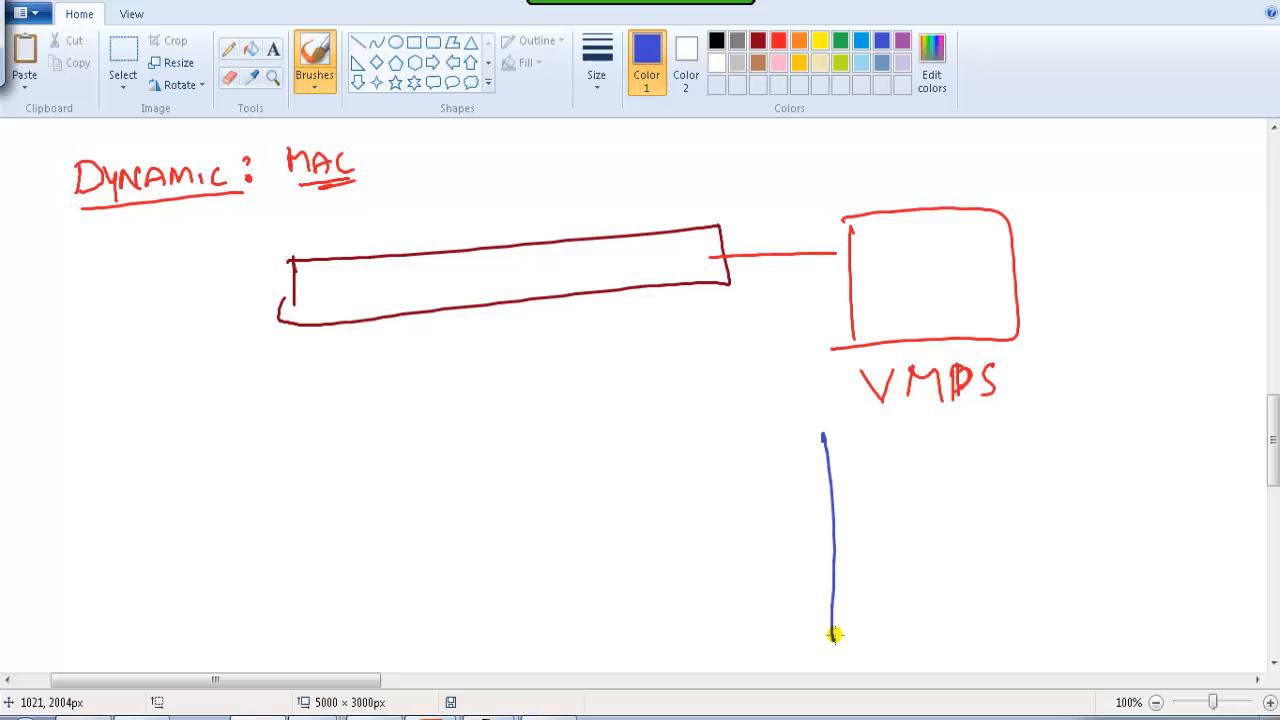
mouse_move(814, 417)
left_mouse_down()
mouse_move(1049, 583)
mouse_move(835, 620)
left_mouse_up()
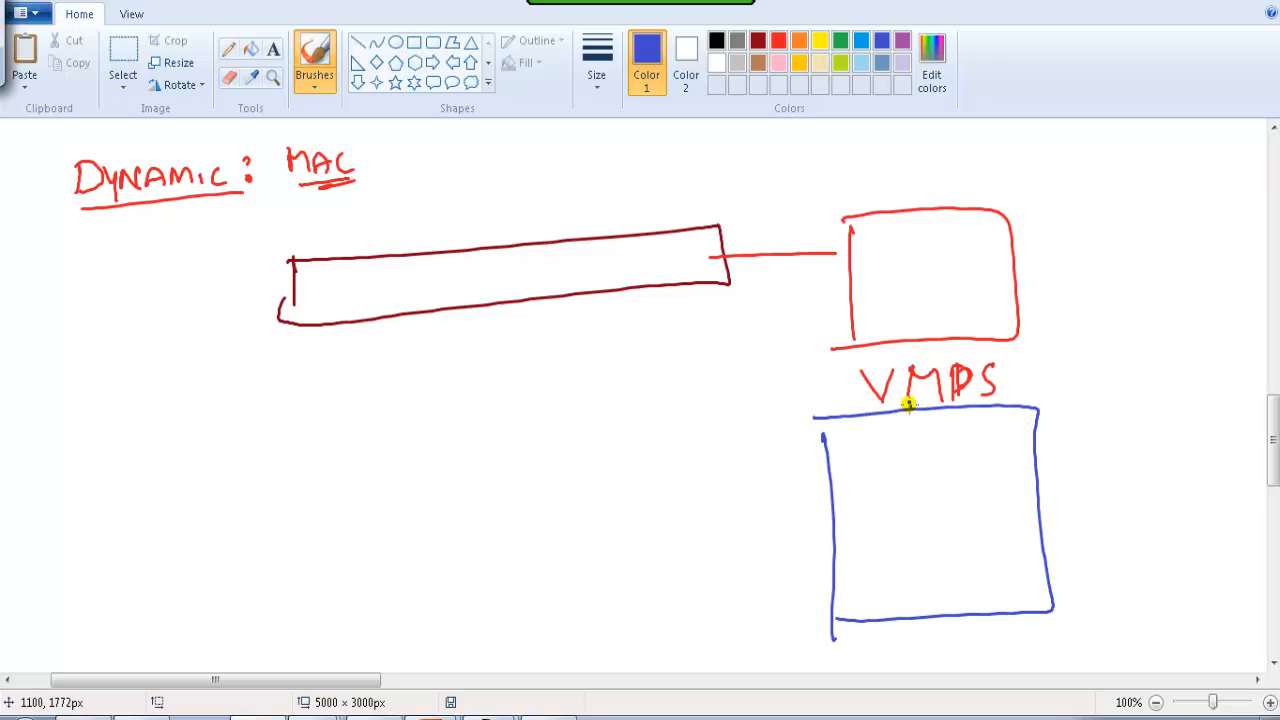
left_click_drag(909, 403, 937, 617)
left_click_drag(820, 454, 1012, 437)
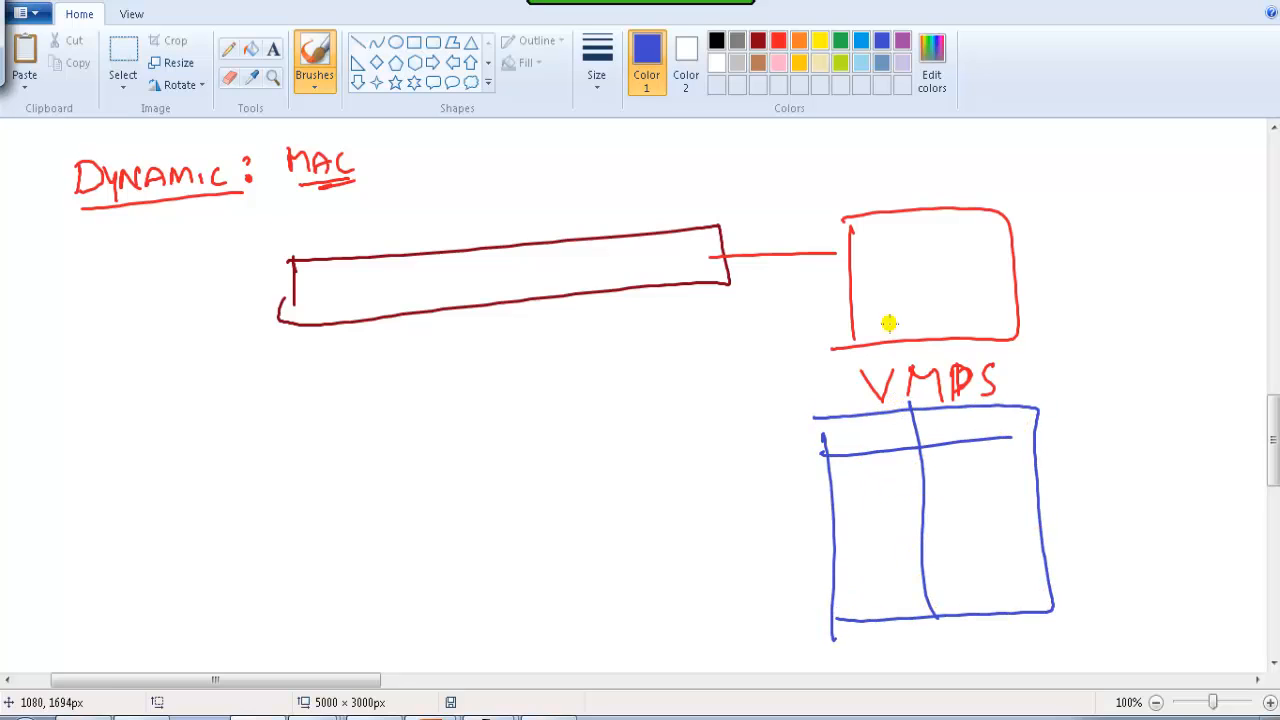
mouse_move(847, 444)
left_mouse_down()
mouse_move(905, 442)
mouse_move(949, 419)
mouse_move(975, 438)
mouse_move(1007, 414)
left_mouse_up()
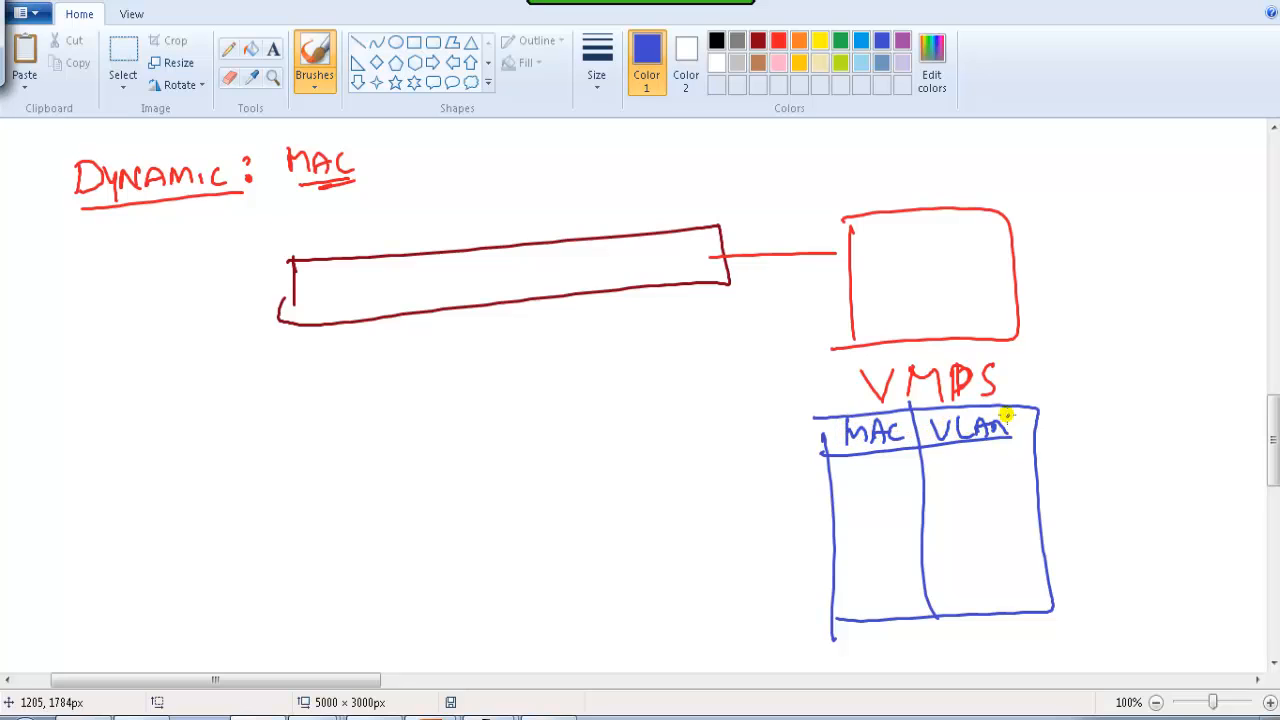
Step: Fill the table in light blue with MACs AA, AB, AC, 2C and VLANs 10, 10, 20, 30
left_click(861, 40)
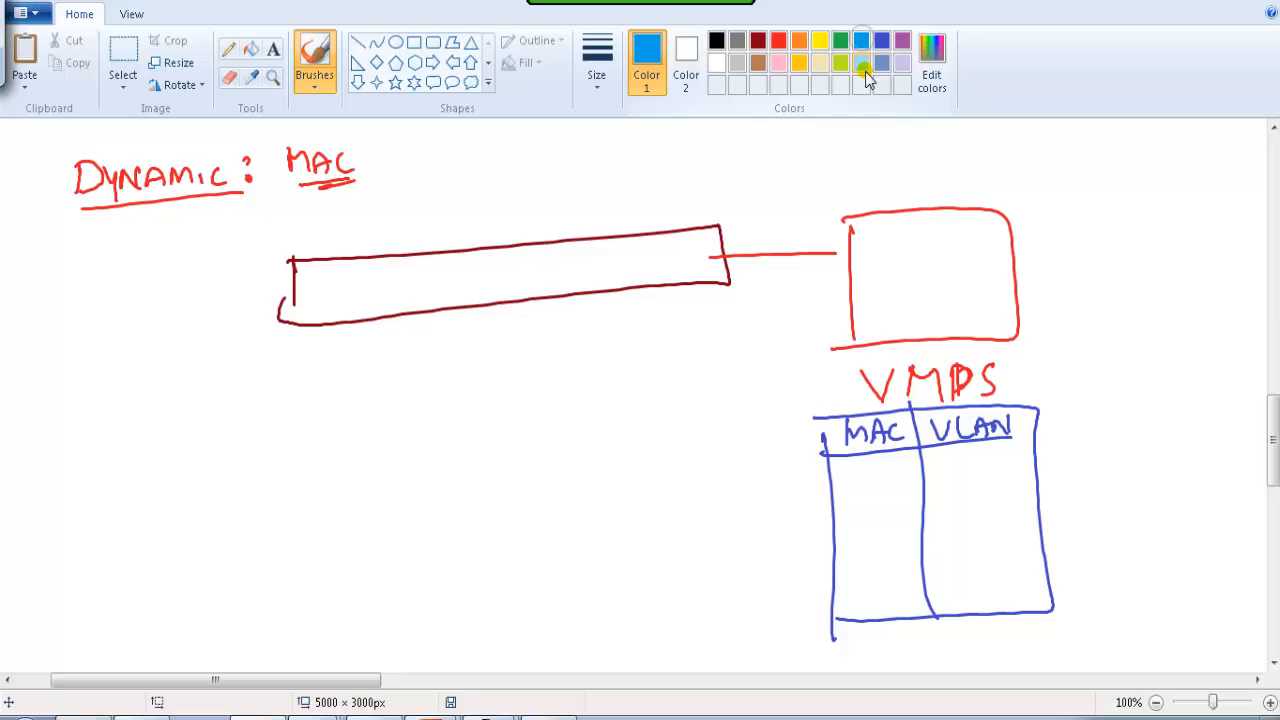
left_click_drag(847, 482, 894, 486)
left_click_drag(855, 527, 886, 526)
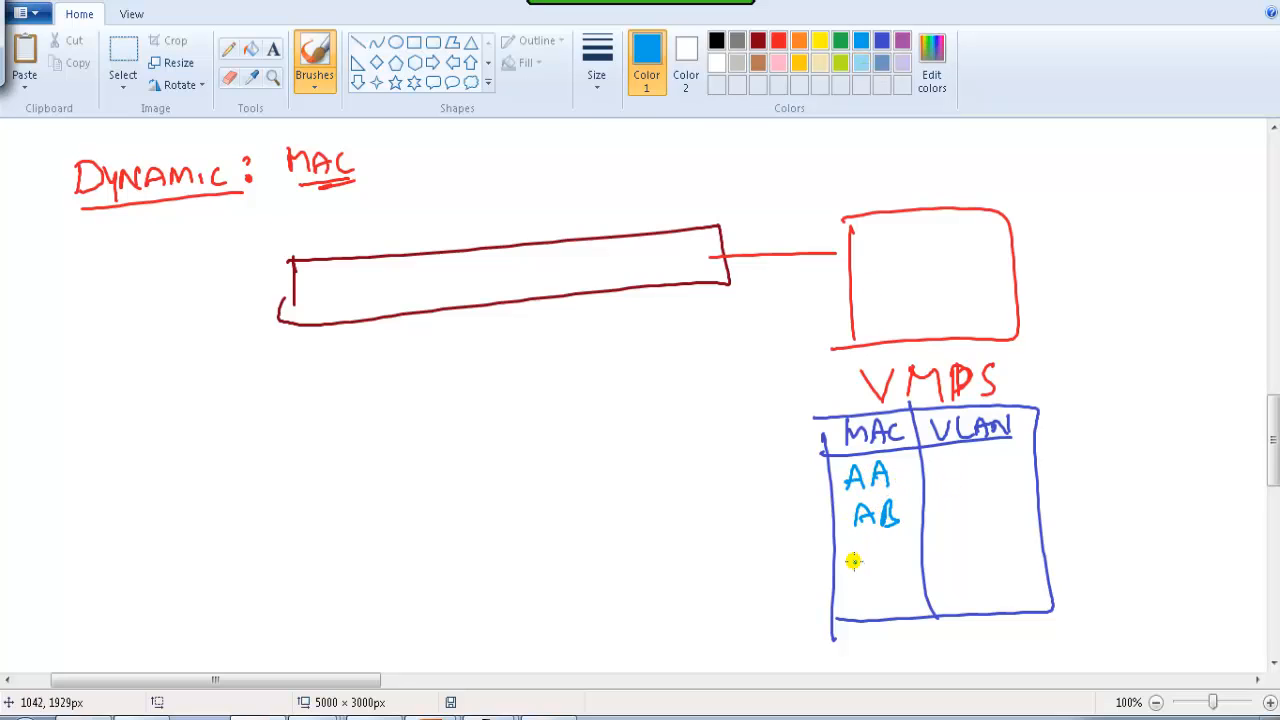
left_click_drag(846, 566, 866, 566)
mouse_move(896, 546)
left_mouse_down()
mouse_move(880, 594)
mouse_move(905, 594)
left_mouse_up()
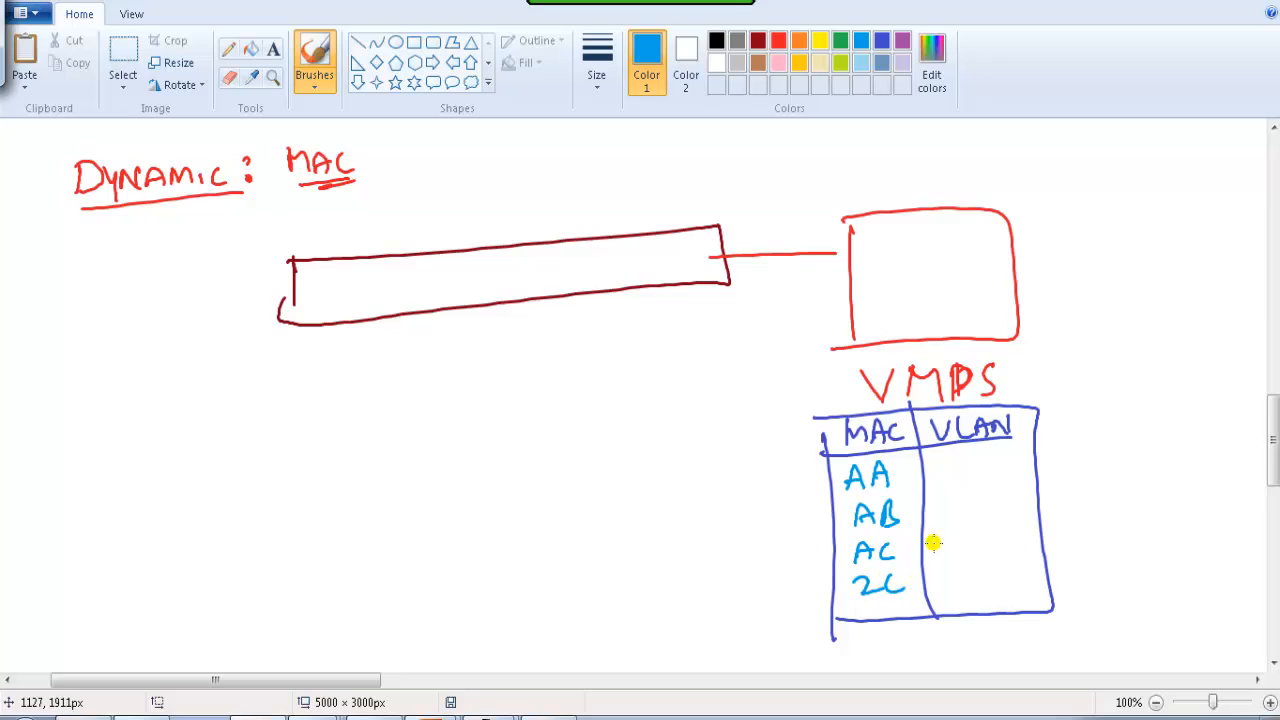
left_click_drag(955, 455, 956, 471)
left_click_drag(970, 459, 958, 508)
mouse_move(971, 496)
left_mouse_down()
mouse_move(957, 549)
mouse_move(976, 550)
mouse_move(978, 579)
left_mouse_up()
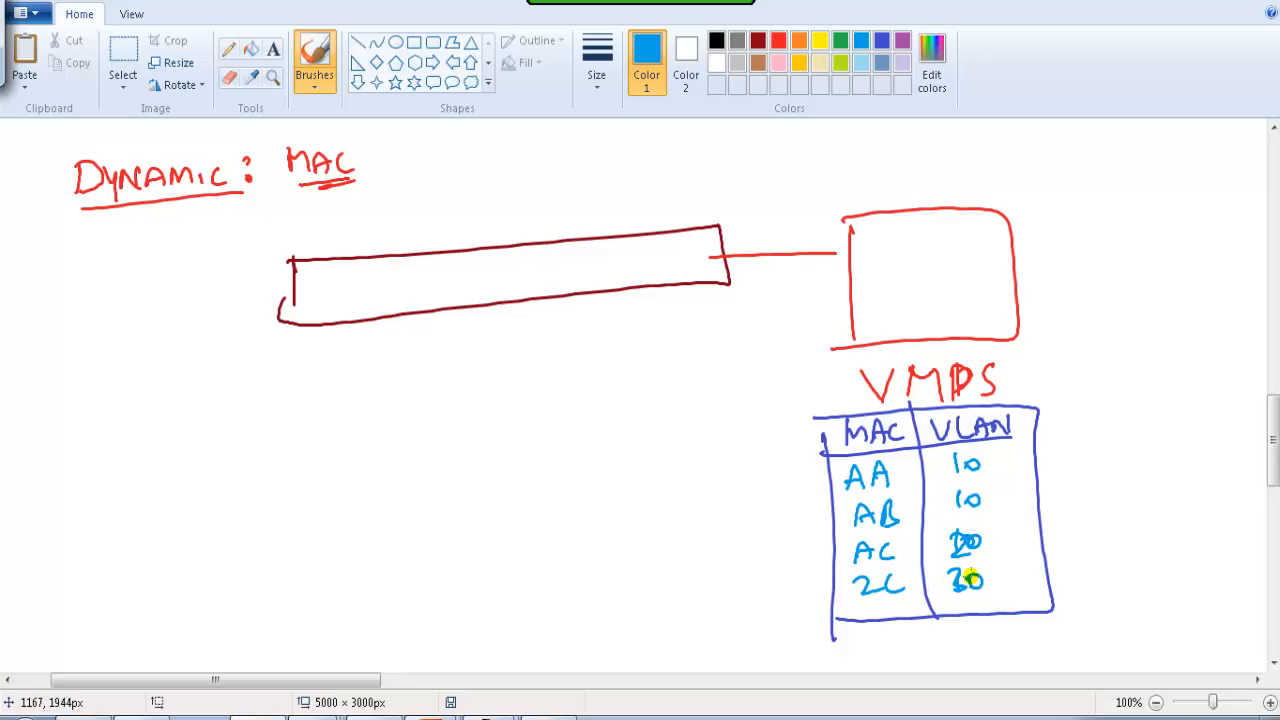
Step: Draw an indigo computer labelled MAC=2C and wire it to switch port 5
left_click(881, 40)
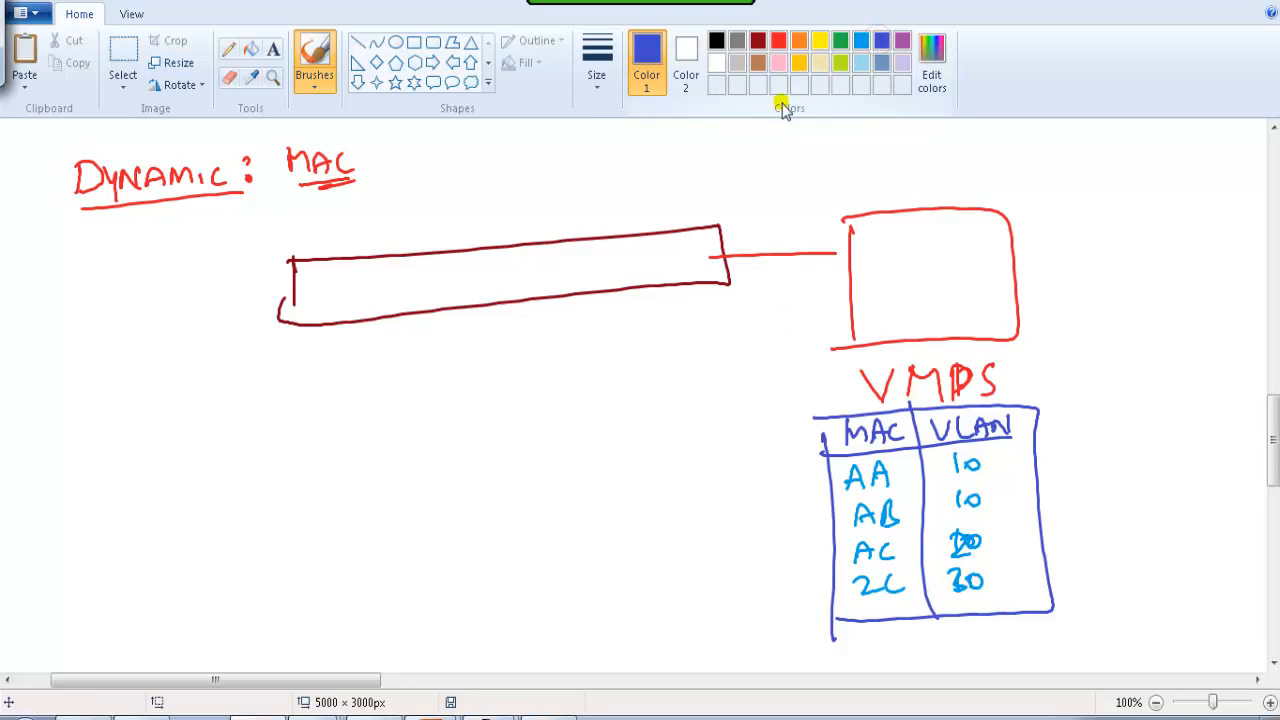
left_click_drag(291, 405, 322, 409)
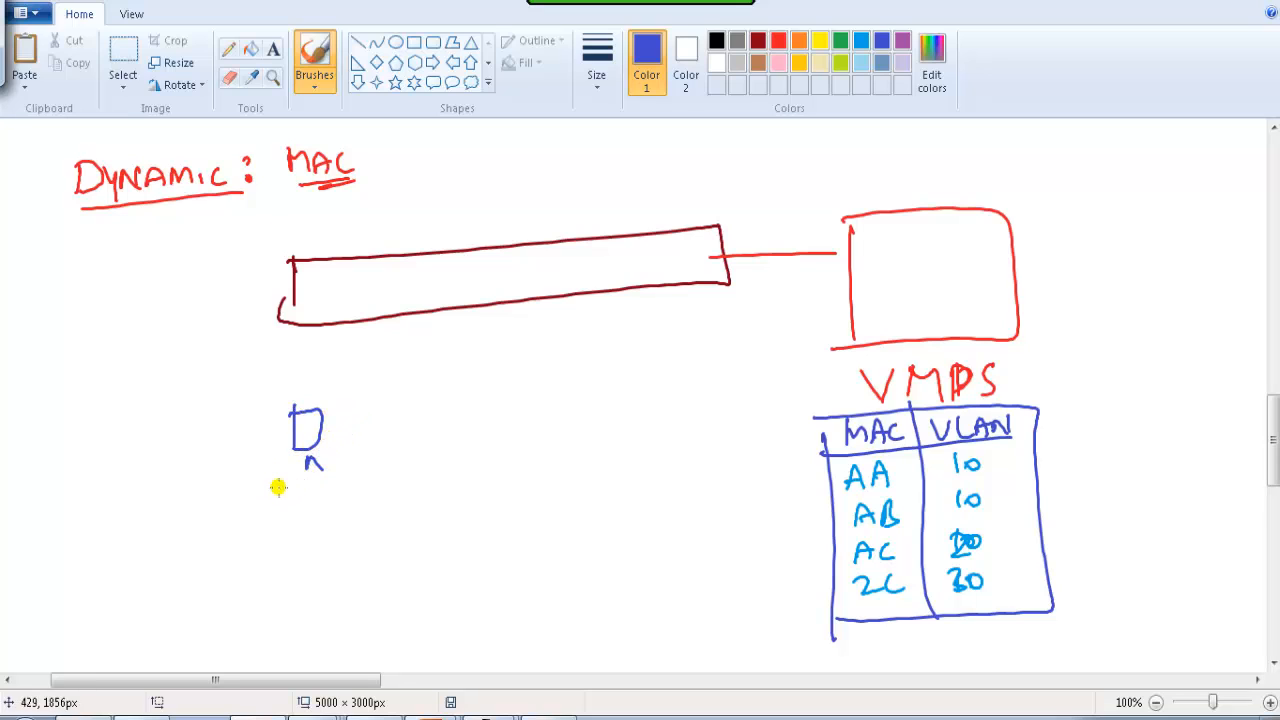
left_click_drag(278, 487, 302, 501)
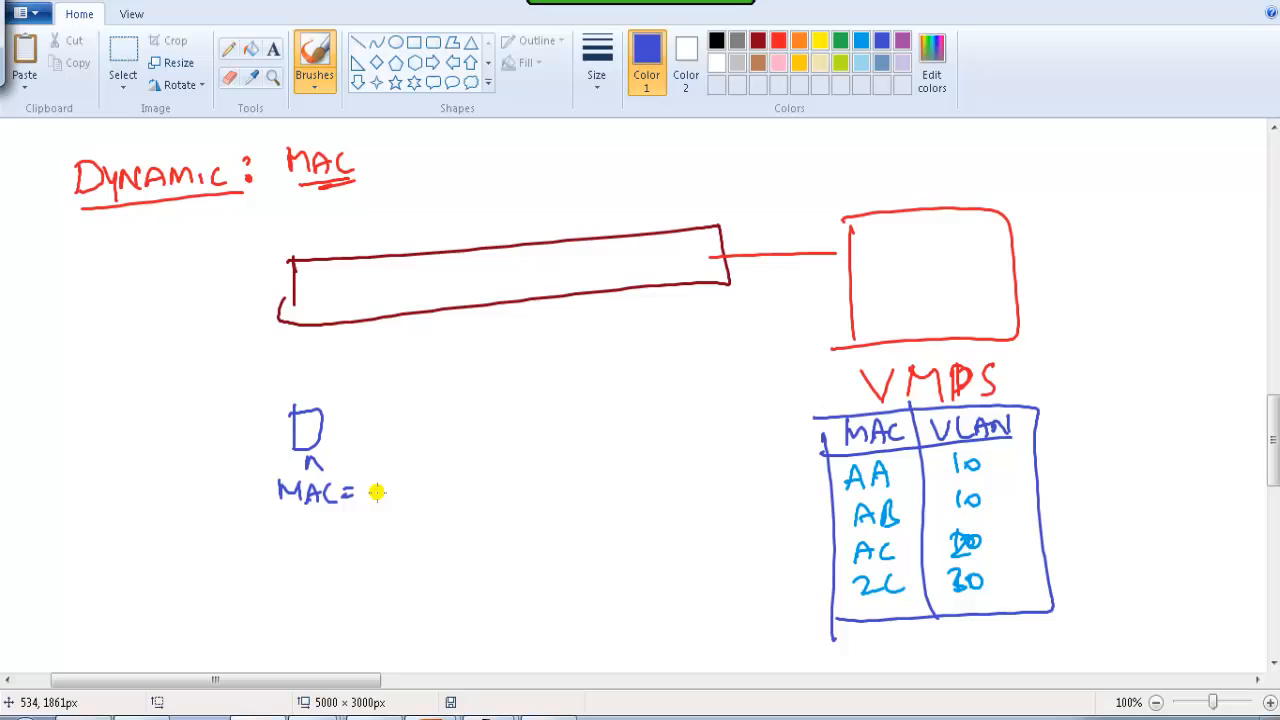
left_click_drag(373, 483, 395, 497)
left_click_drag(410, 480, 408, 497)
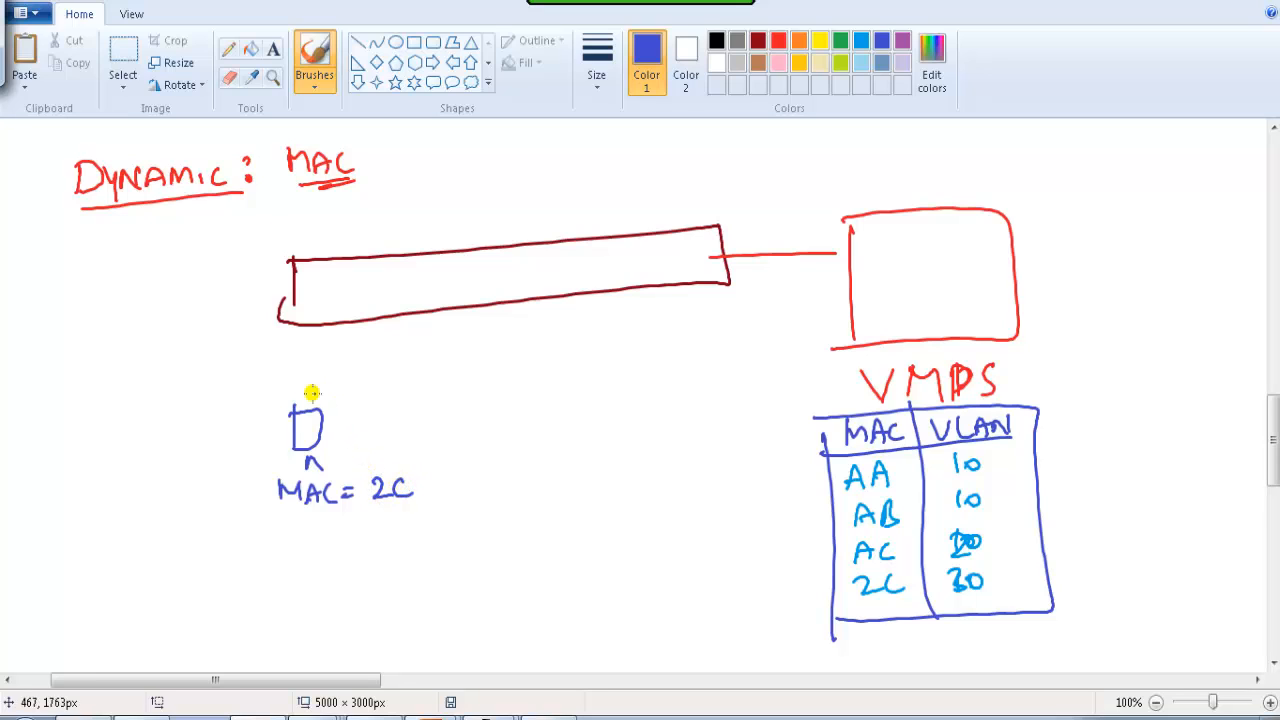
left_click_drag(314, 377, 369, 286)
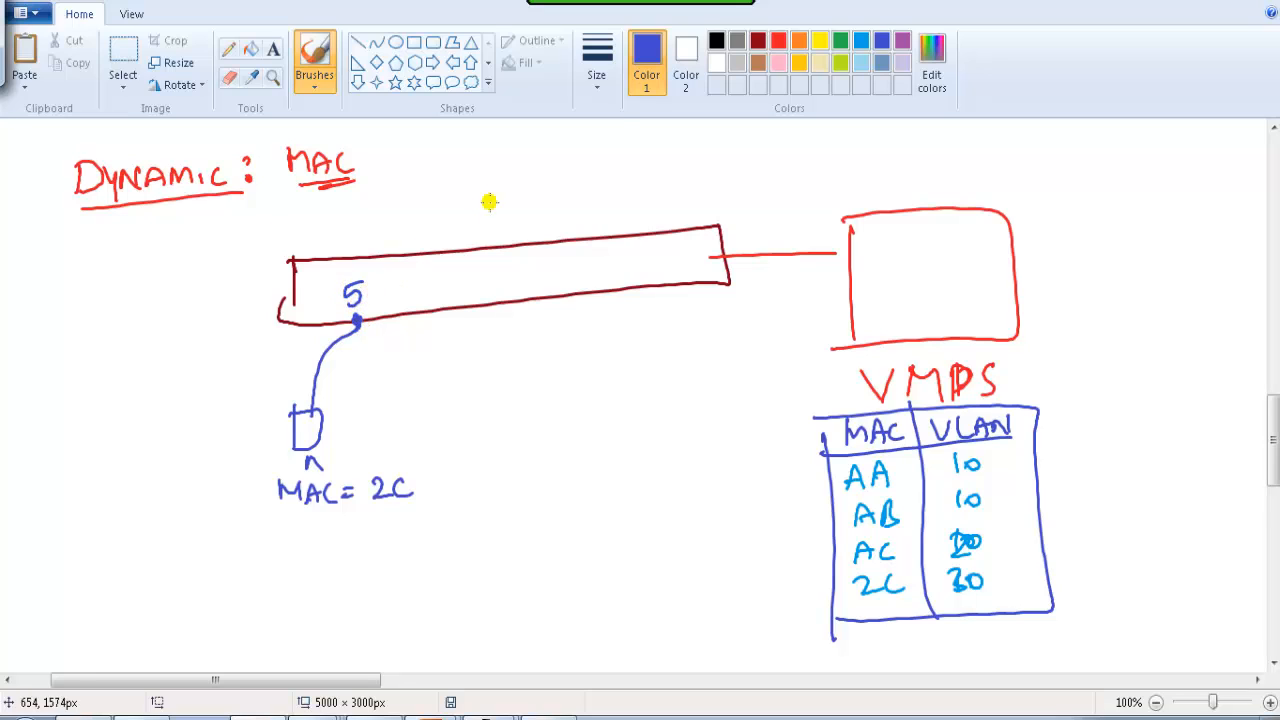
Step: Draw an orange request arrow from the switch to VMPS labelled MAC = 2C
left_click(799, 40)
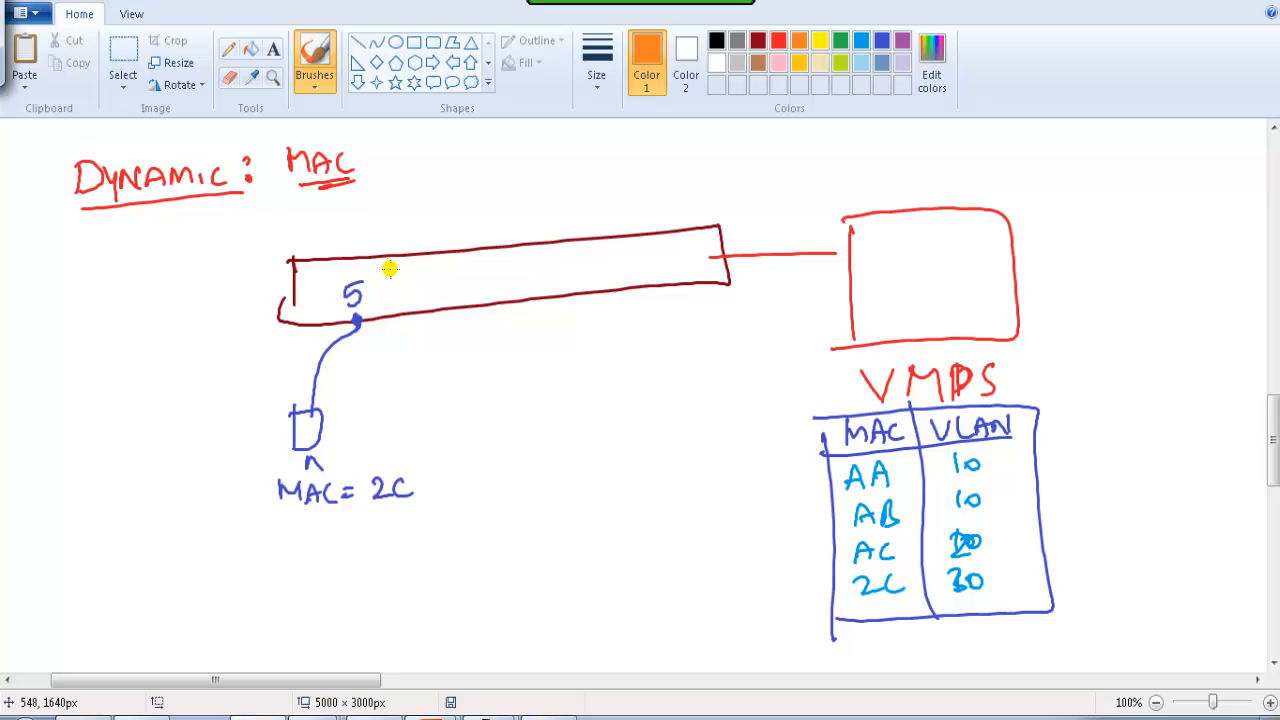
mouse_move(385, 273)
left_mouse_down()
mouse_move(583, 166)
mouse_move(822, 204)
left_mouse_up()
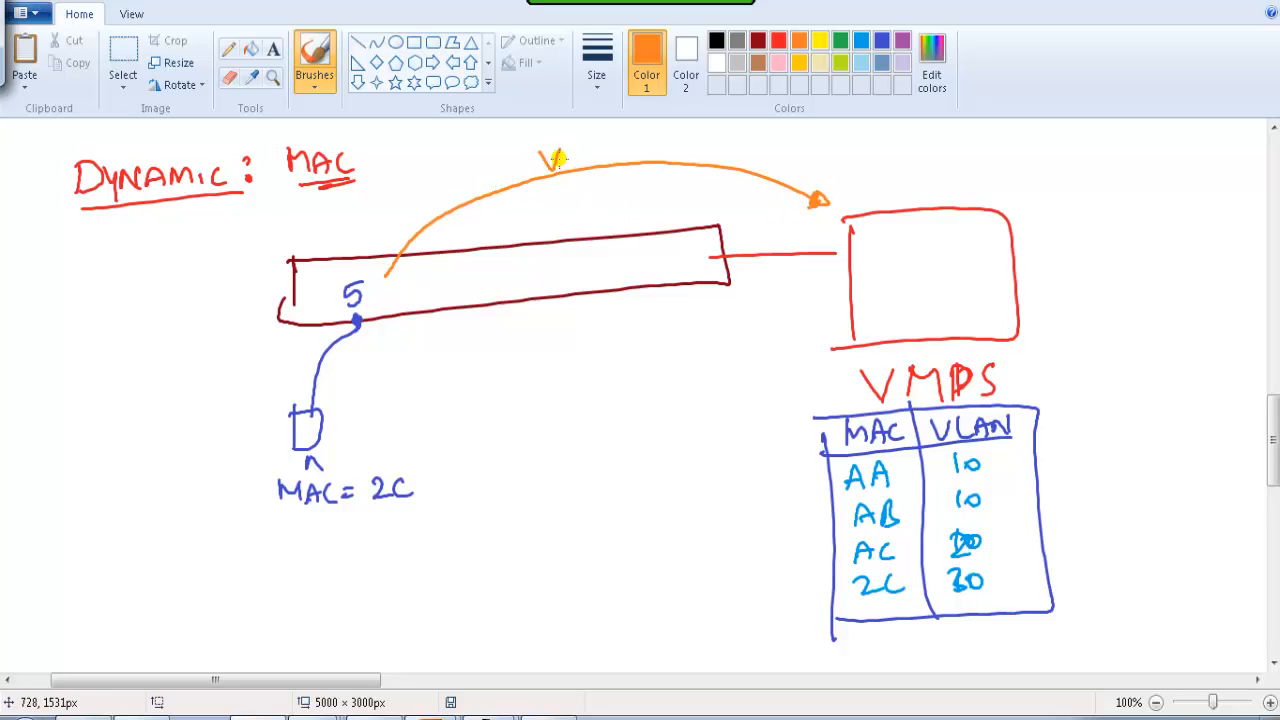
left_click_drag(631, 139, 630, 150)
left_click_drag(640, 141, 655, 139)
left_click_drag(641, 147, 678, 148)
left_click_drag(706, 134, 707, 148)
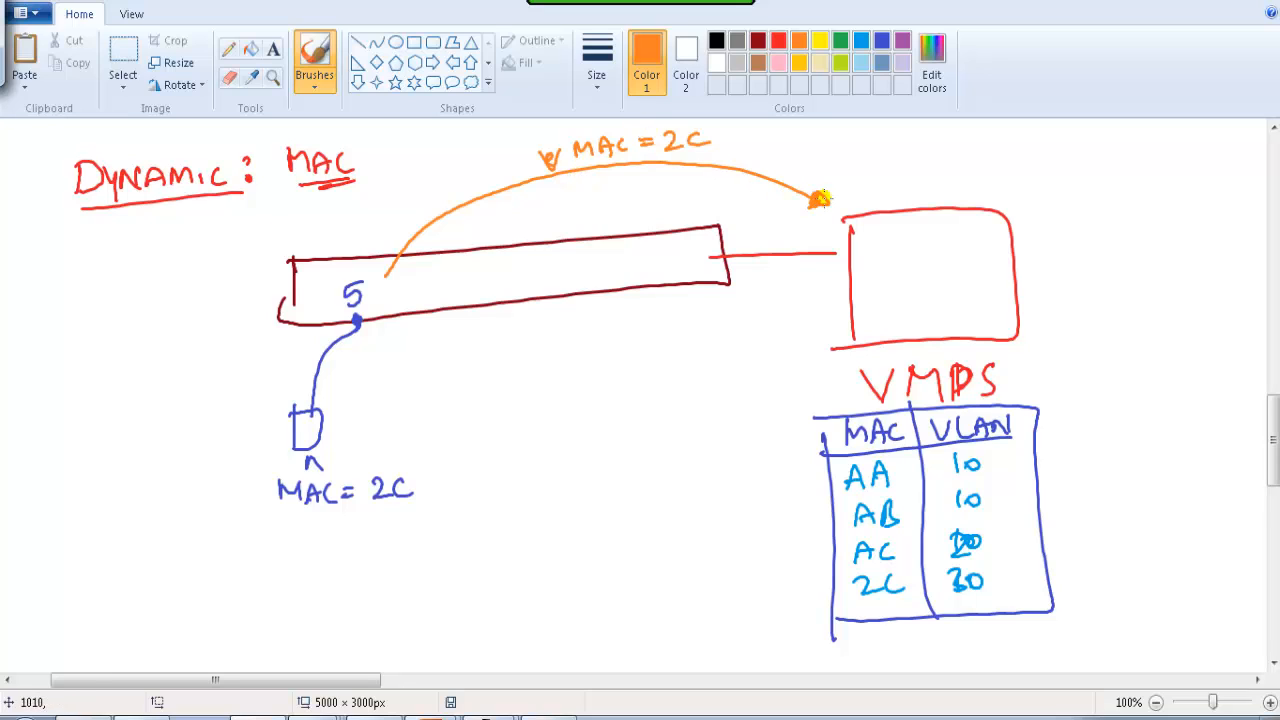
Step: Write 'VLAN = ?' under the request arrow and finish the purple arrow into the VMPS box
left_click(861, 40)
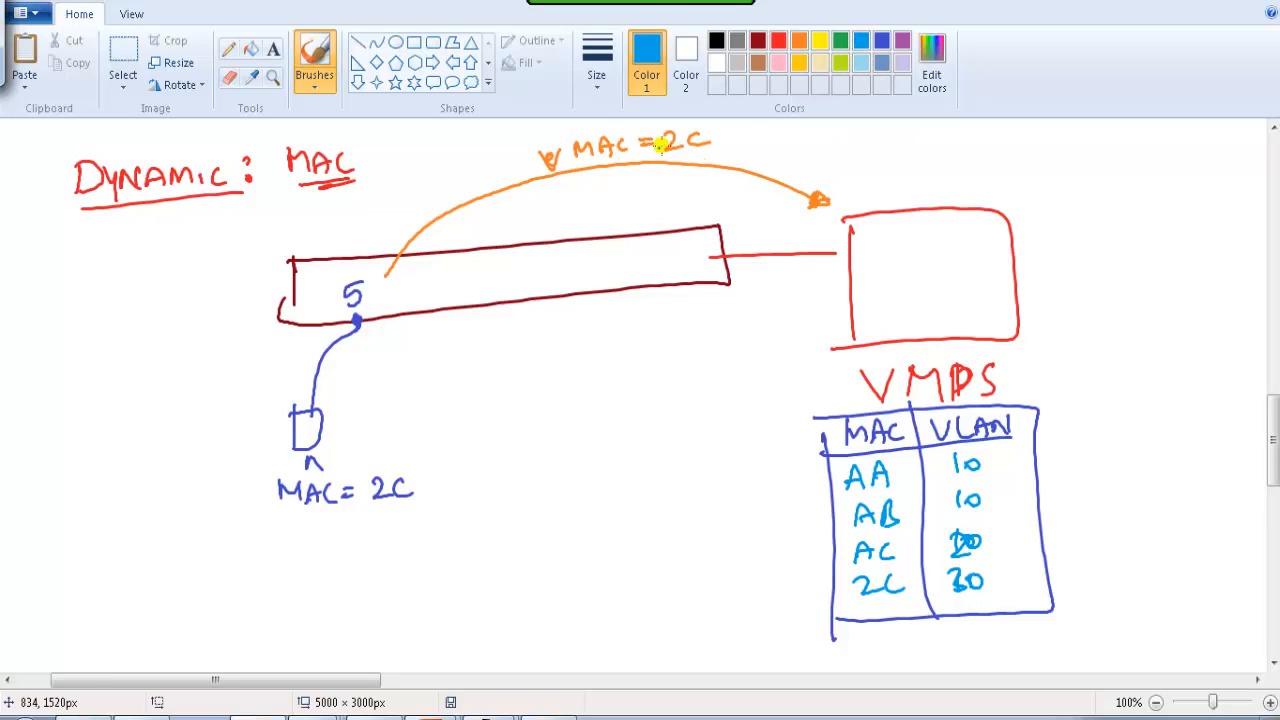
mouse_move(575, 183)
left_mouse_down()
mouse_move(572, 197)
mouse_move(633, 186)
left_mouse_up()
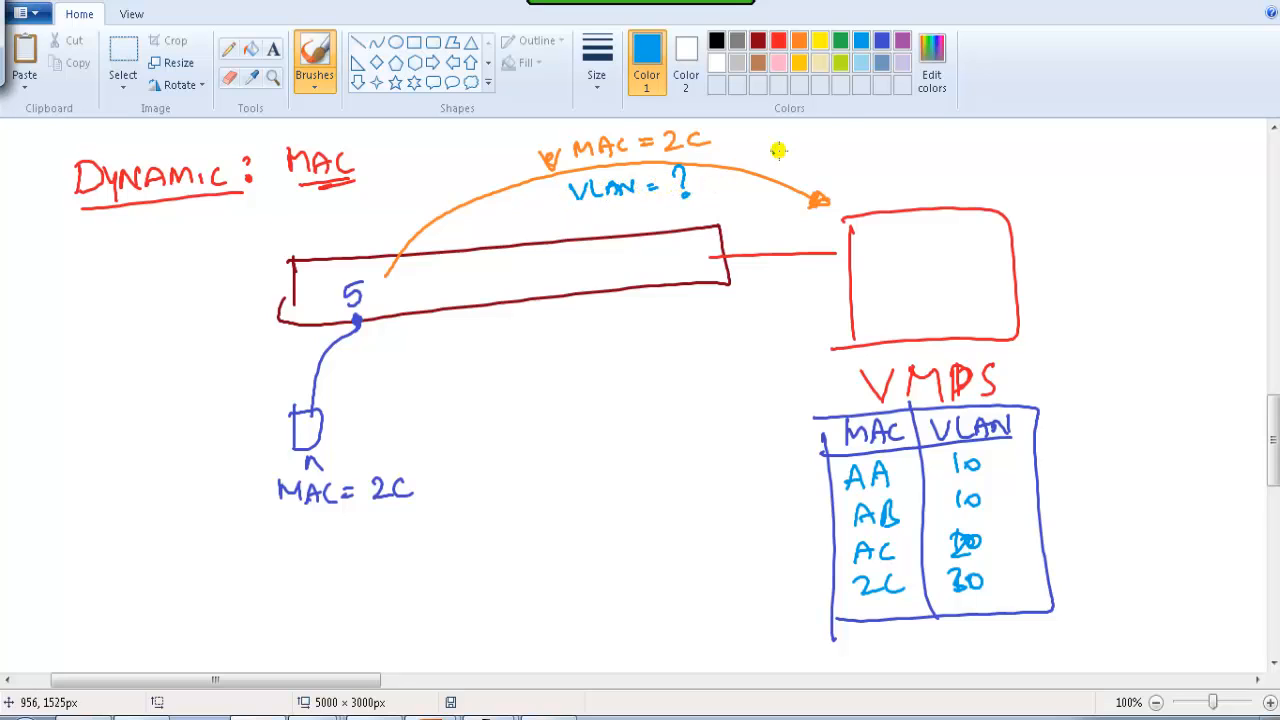
left_click(902, 40)
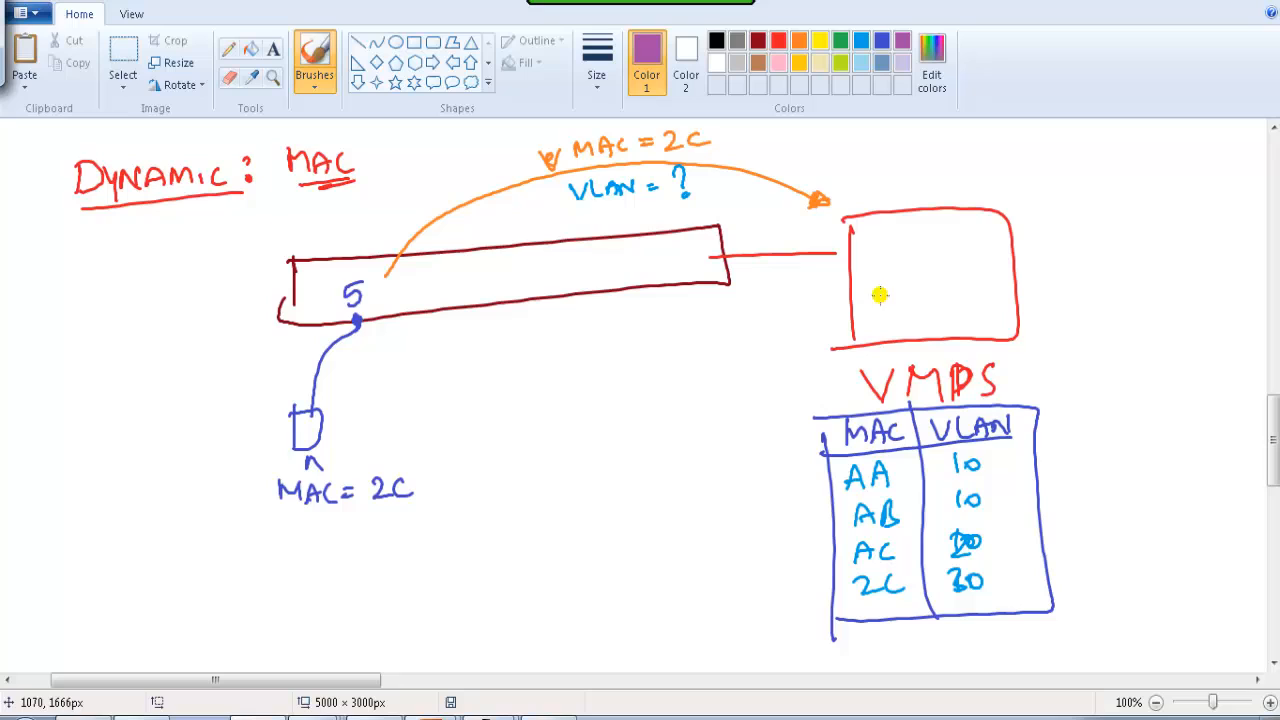
mouse_move(852, 222)
left_mouse_down()
mouse_move(848, 286)
mouse_move(1025, 334)
mouse_move(1011, 206)
mouse_move(868, 227)
left_mouse_up()
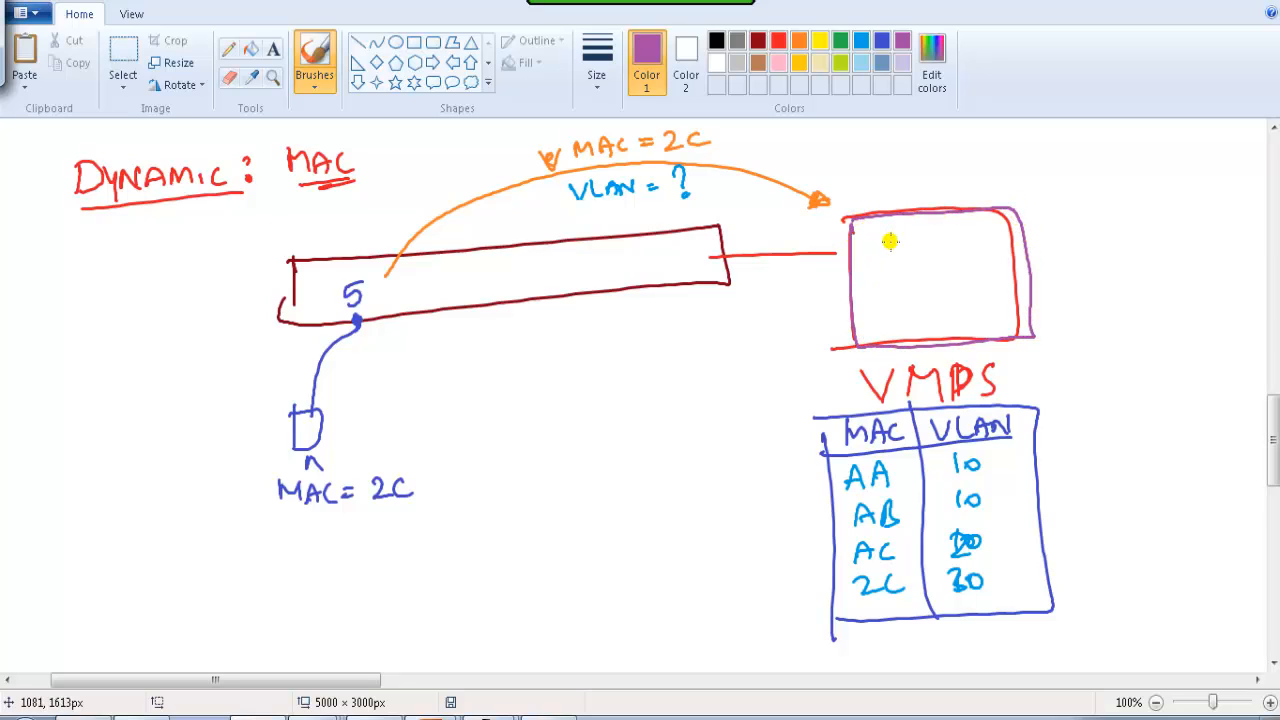
left_click_drag(855, 256, 838, 266)
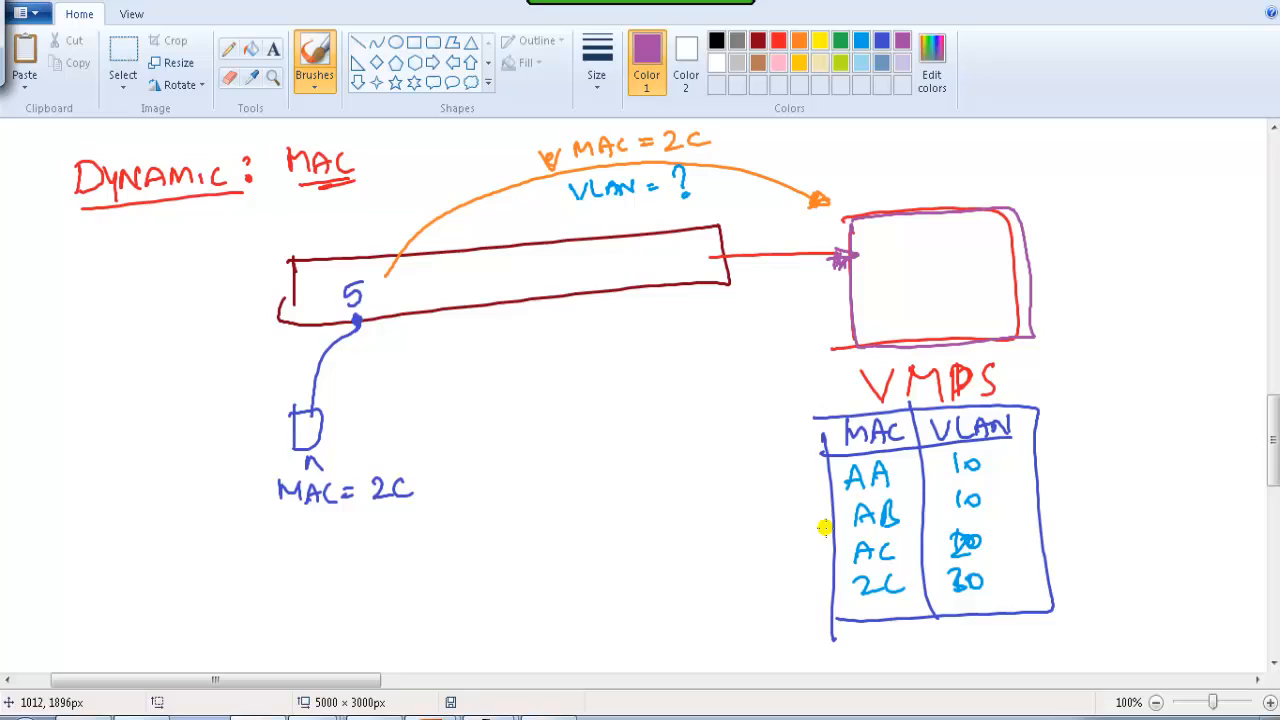
Step: Loop around the 2C / 30 table row and draw the purple reply arrow back to the switch
left_click_drag(835, 572, 987, 573)
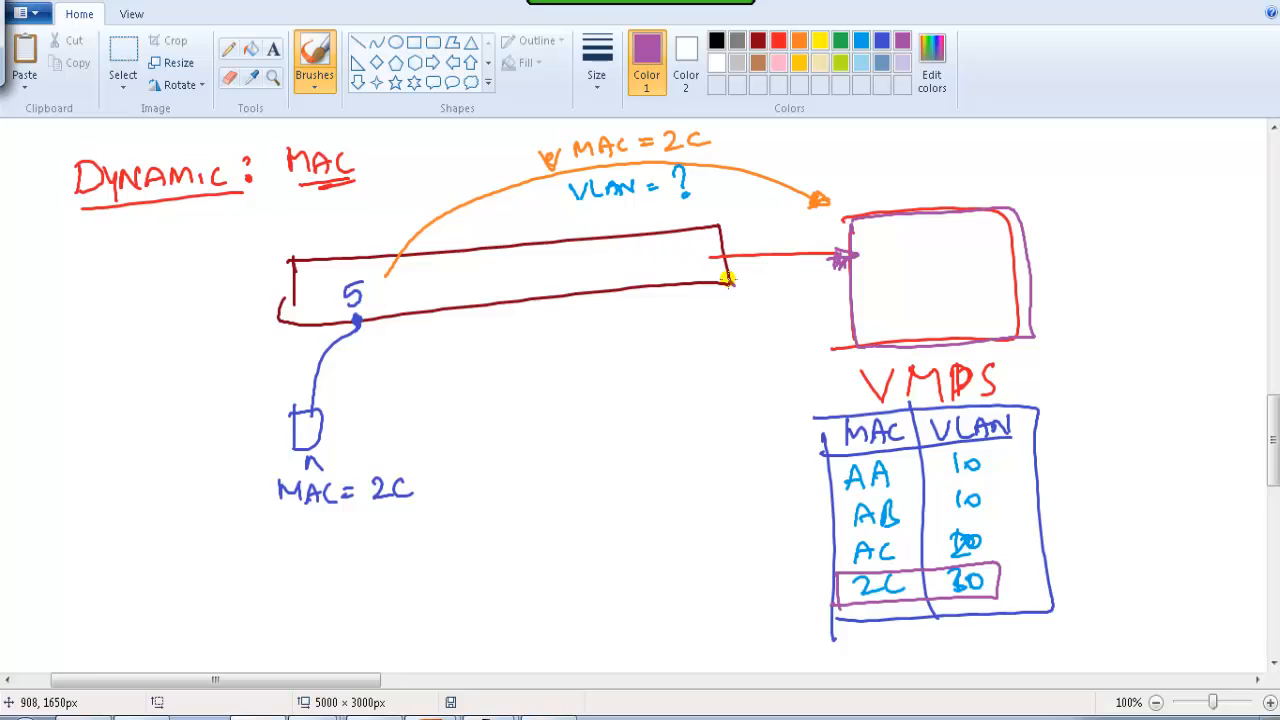
left_click_drag(732, 284, 481, 227)
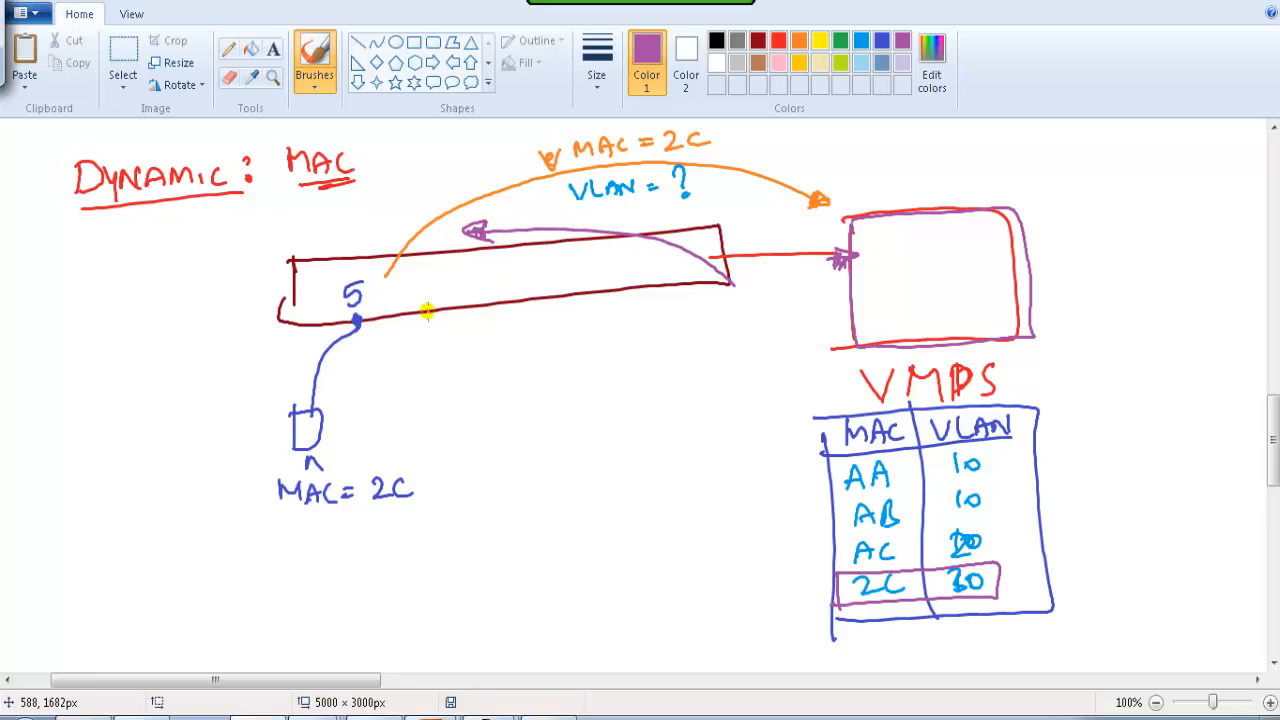
Step: Circle port 5, write and underline 'Vlan 30' beside it, and underline the 2C MAC label
left_click_drag(440, 328, 527, 322)
left_click_drag(368, 303, 411, 331)
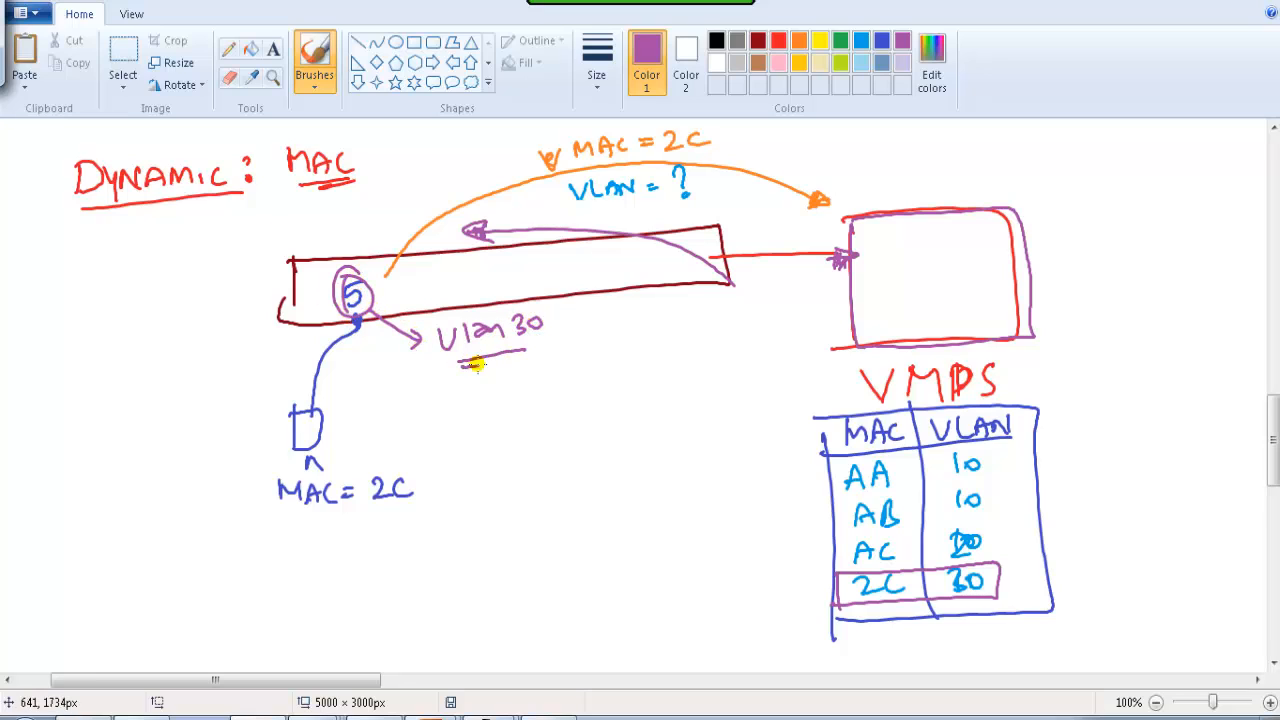
left_click_drag(465, 362, 531, 351)
left_click_drag(382, 510, 405, 506)
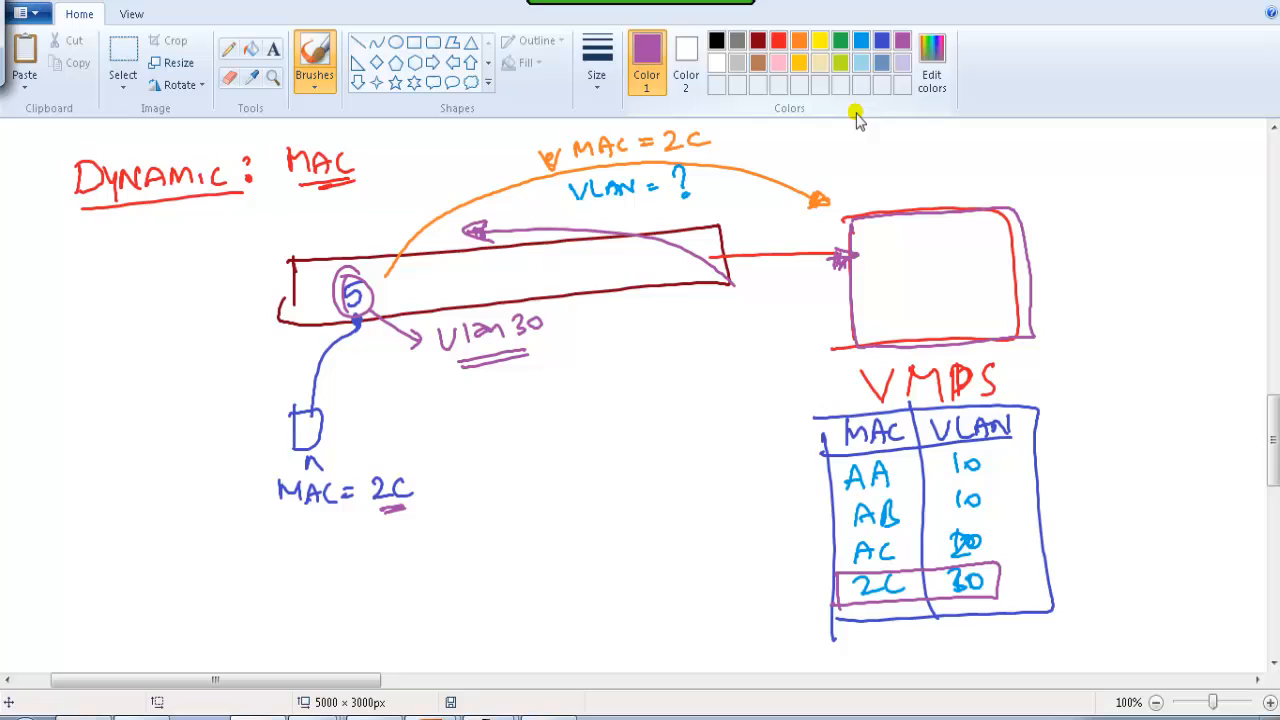
Step: Draw a blue second link from the PC to another switch port and circle MAC with an arrow
left_click(884, 42)
mouse_move(318, 428)
left_mouse_down()
mouse_move(391, 423)
mouse_move(619, 294)
mouse_move(611, 316)
mouse_move(654, 323)
mouse_move(657, 340)
left_mouse_up()
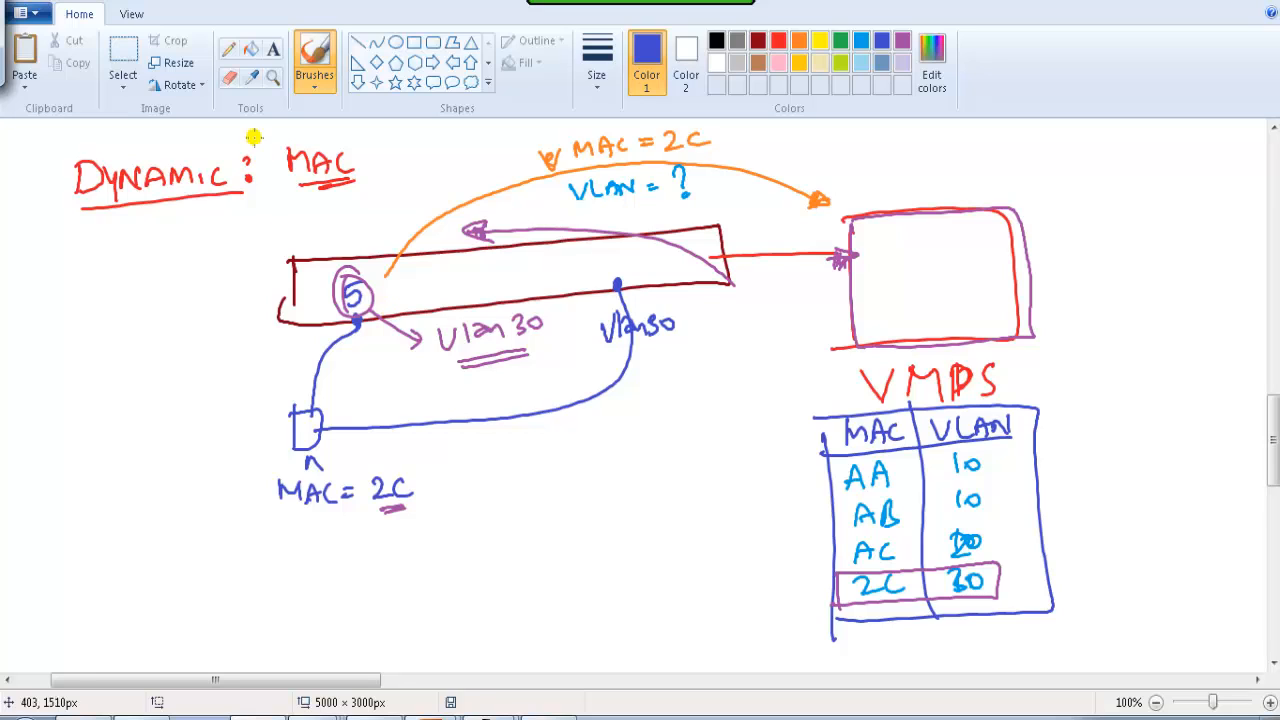
mouse_move(311, 181)
left_mouse_down()
mouse_move(330, 182)
mouse_move(230, 288)
left_mouse_up()
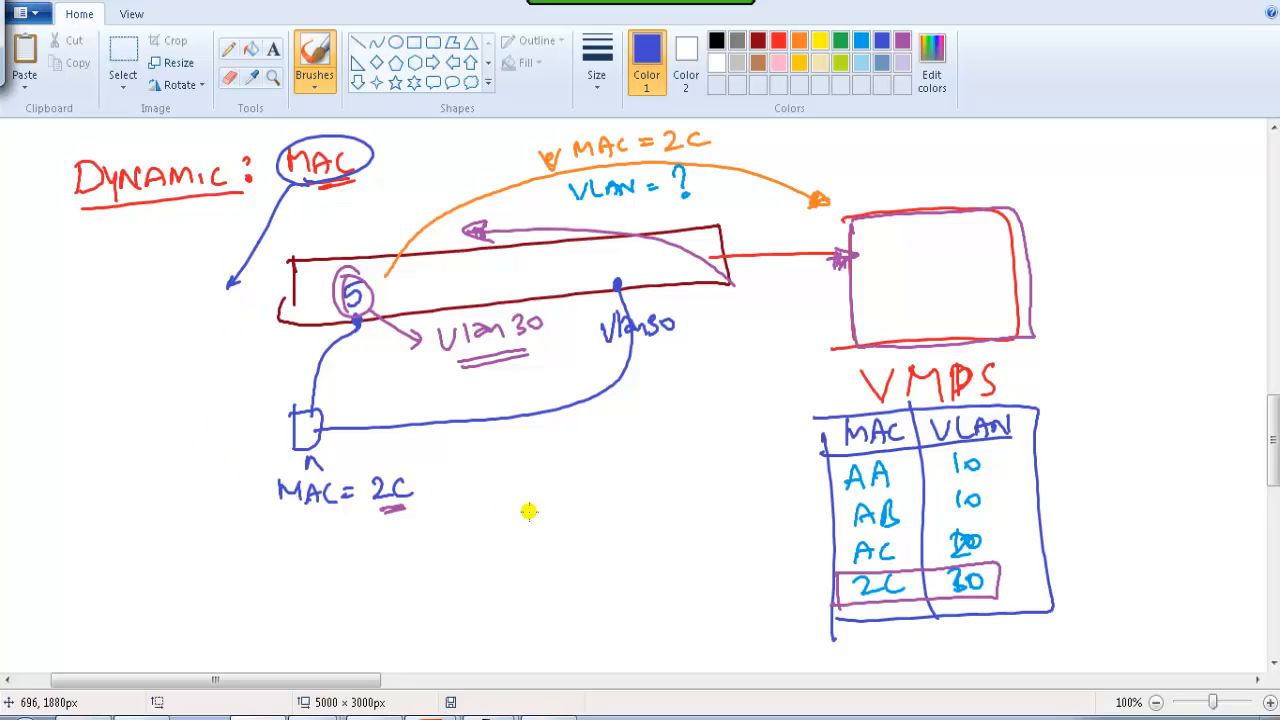
Step: Handwrite a ticked '=> Flexibility' bullet with an empty second '=>' bullet below
left_click_drag(533, 493, 558, 490)
mouse_move(535, 508)
left_mouse_down()
mouse_move(562, 522)
mouse_move(694, 512)
left_mouse_up()
mouse_move(494, 512)
left_mouse_down()
mouse_move(512, 508)
mouse_move(506, 522)
left_mouse_up()
left_click_drag(490, 562, 506, 569)
left_click_drag(508, 559, 508, 575)
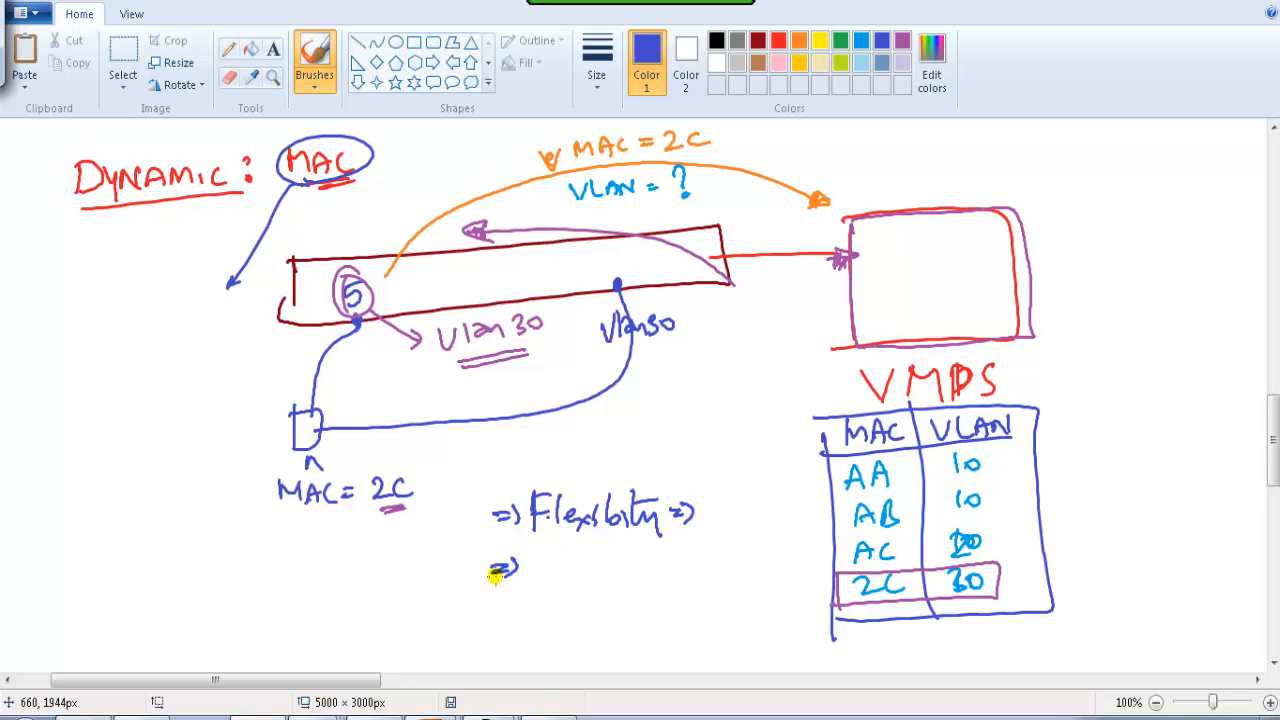
left_click_drag(452, 518, 498, 505)
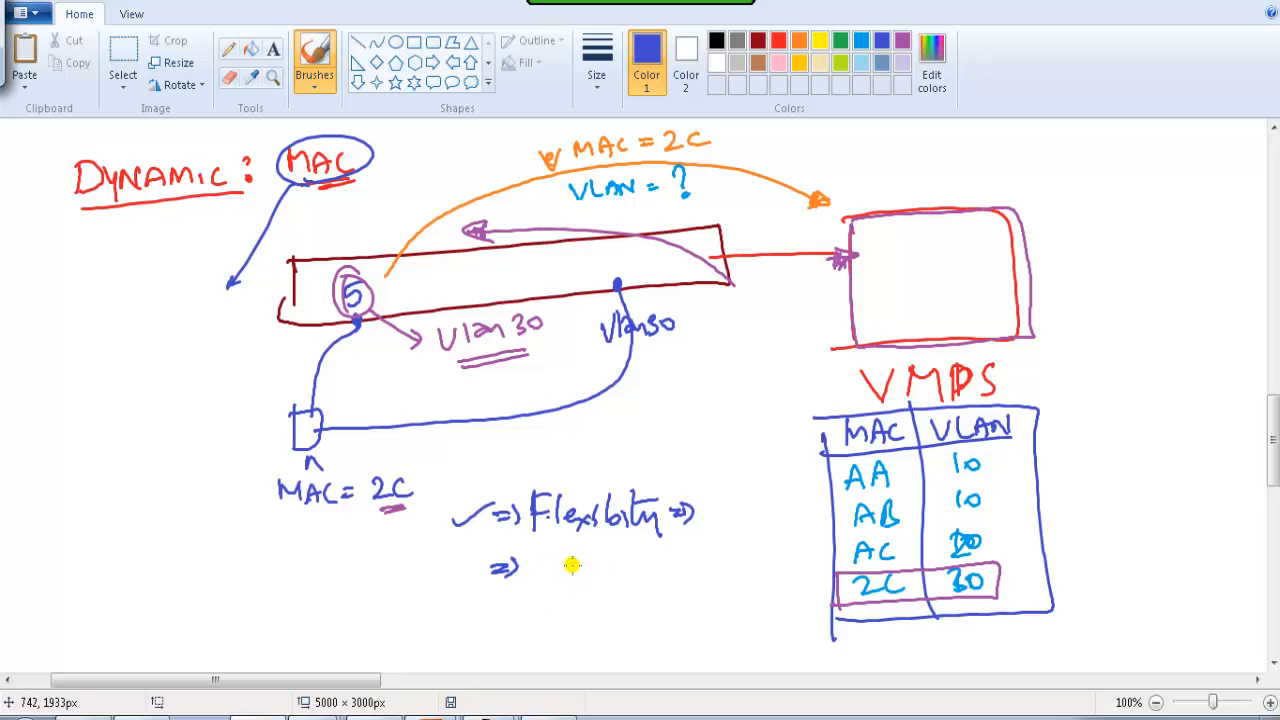
Step: Circle the MAC-to-VLAN entries, label the server box, write CORE in the switch and mark the second link
left_click(861, 41)
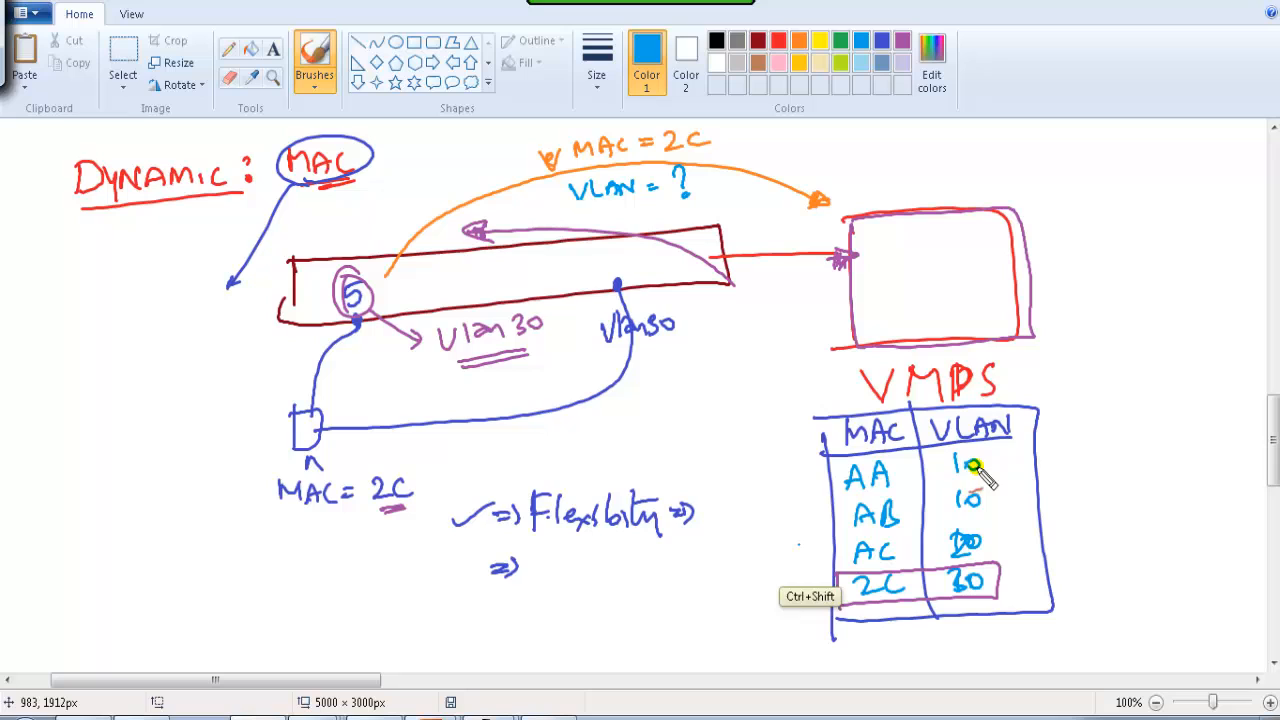
mouse_move(983, 462)
left_mouse_down()
mouse_move(802, 468)
mouse_move(985, 460)
left_mouse_up()
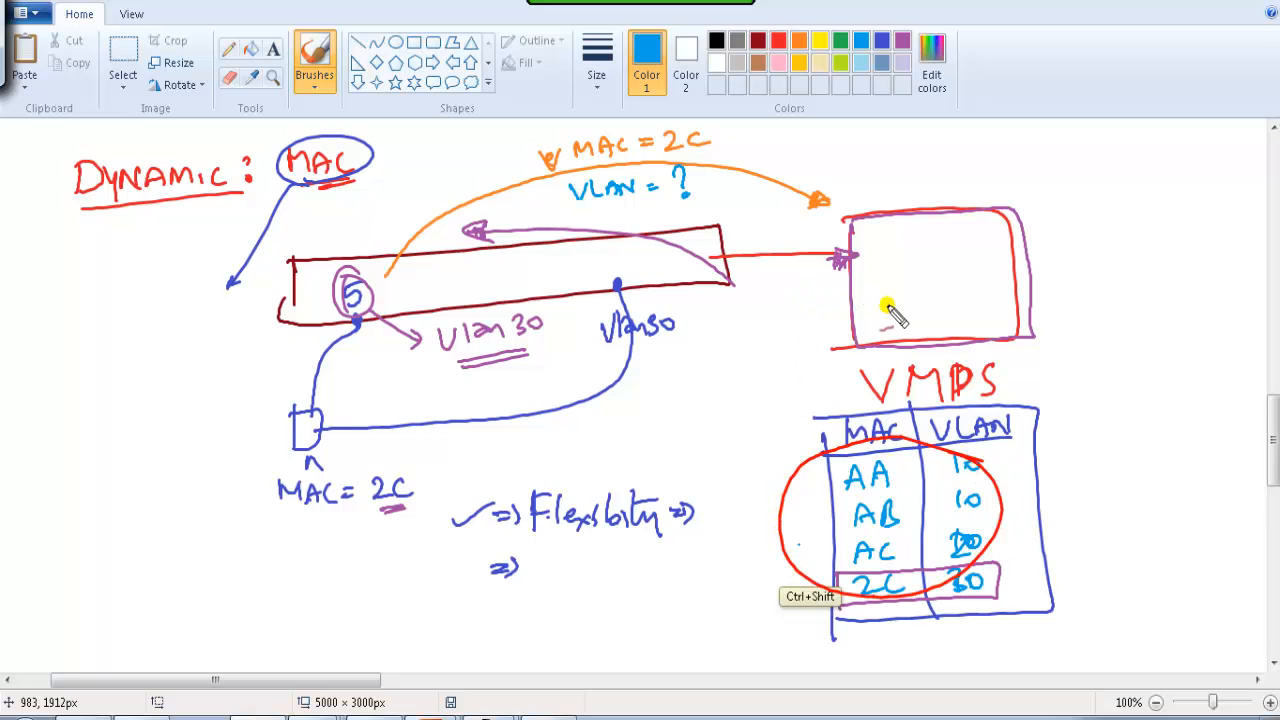
mouse_move(897, 283)
left_mouse_down()
mouse_move(894, 271)
mouse_move(972, 262)
mouse_move(930, 375)
left_mouse_up()
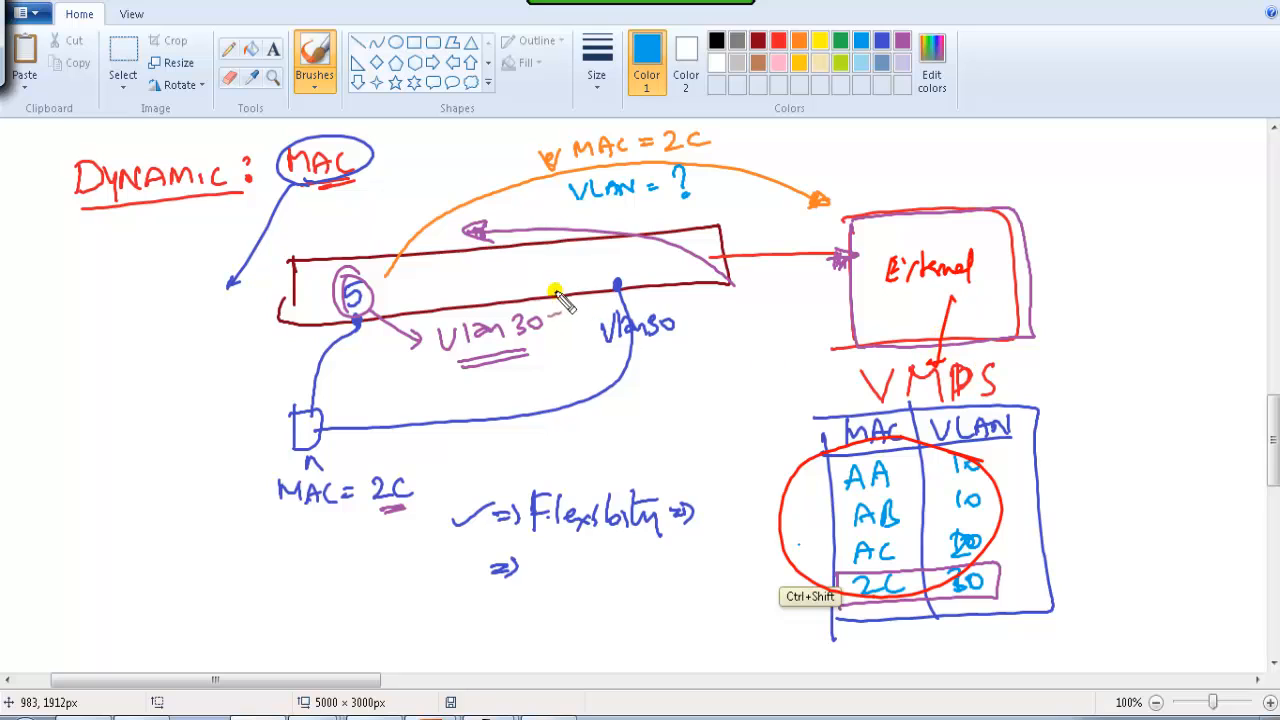
mouse_move(528, 261)
left_mouse_down()
mouse_move(521, 279)
mouse_move(566, 276)
mouse_move(568, 264)
mouse_move(579, 275)
left_mouse_up()
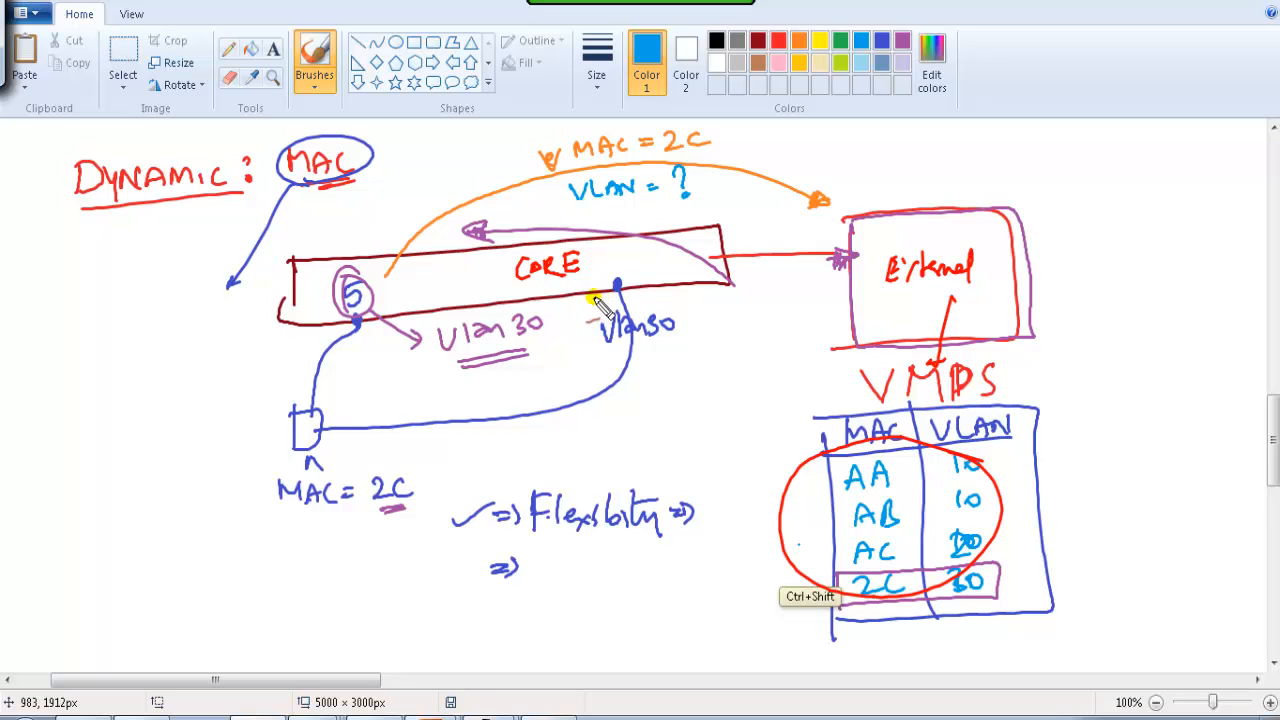
left_click_drag(600, 297, 658, 296)
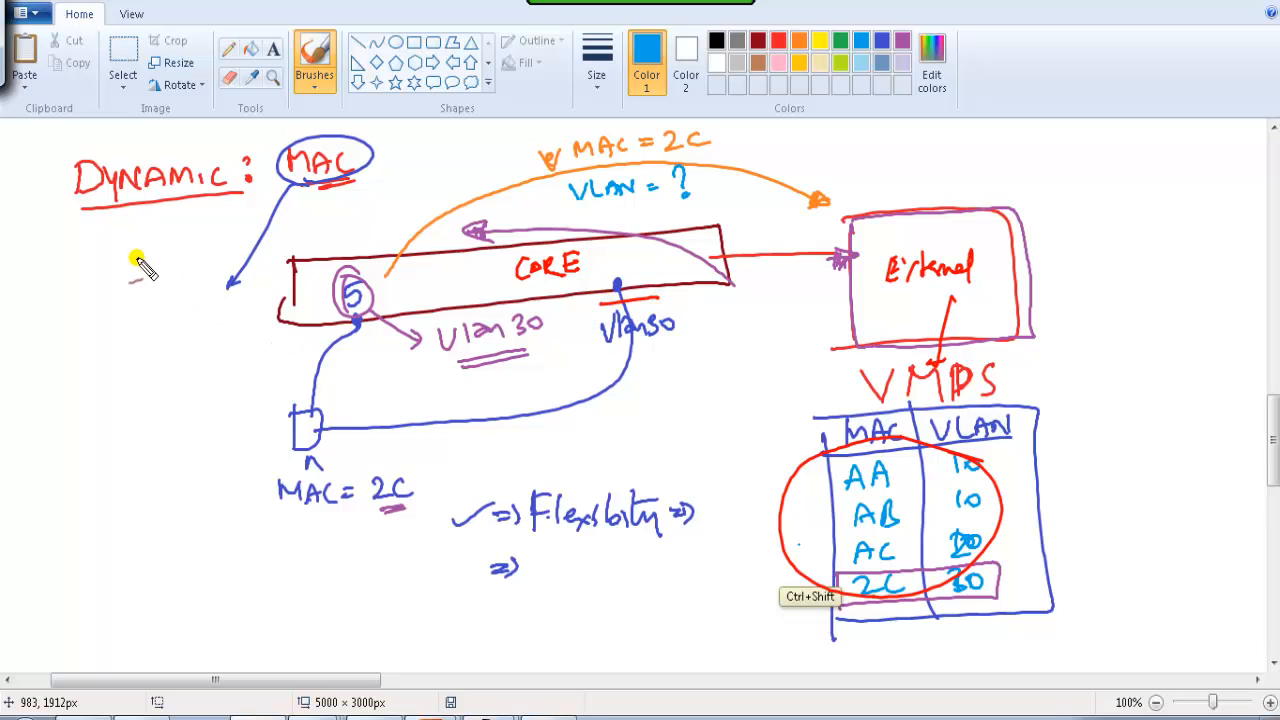
Step: Draw red arrows down from the heading and out of the table, and write a note below DYNAMIC
left_click_drag(120, 220, 118, 284)
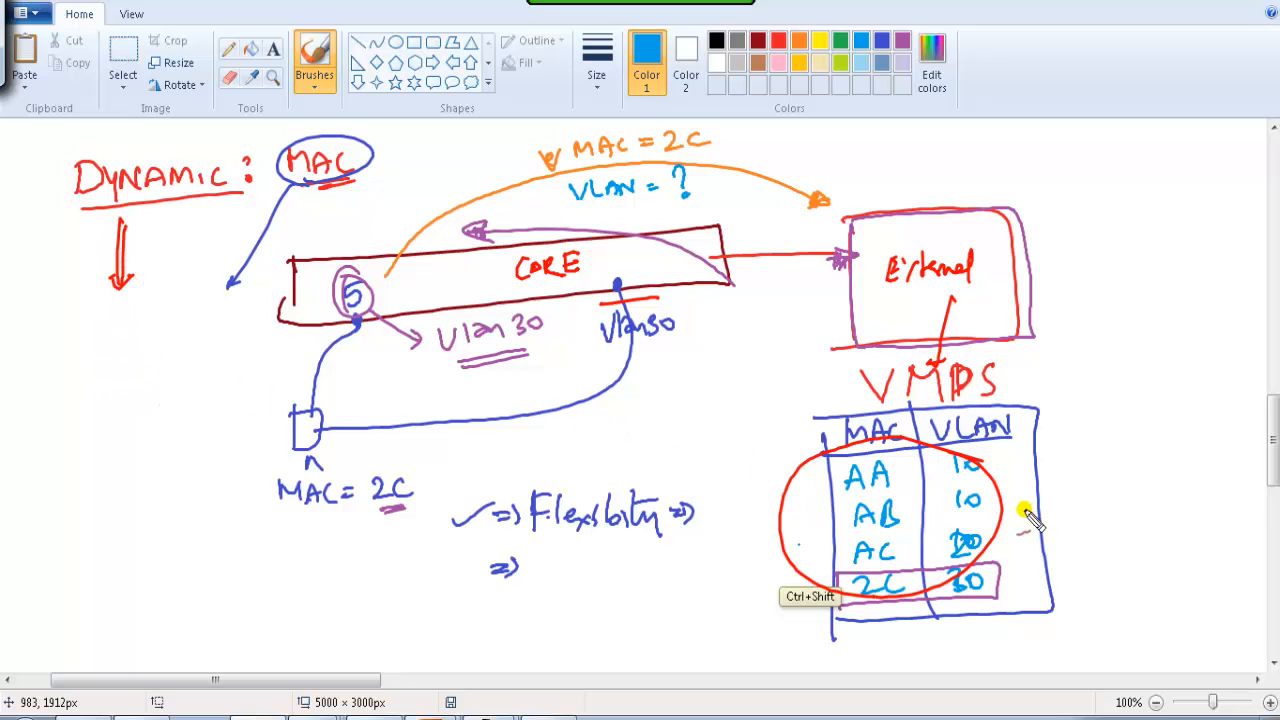
left_click_drag(1002, 507, 1078, 497)
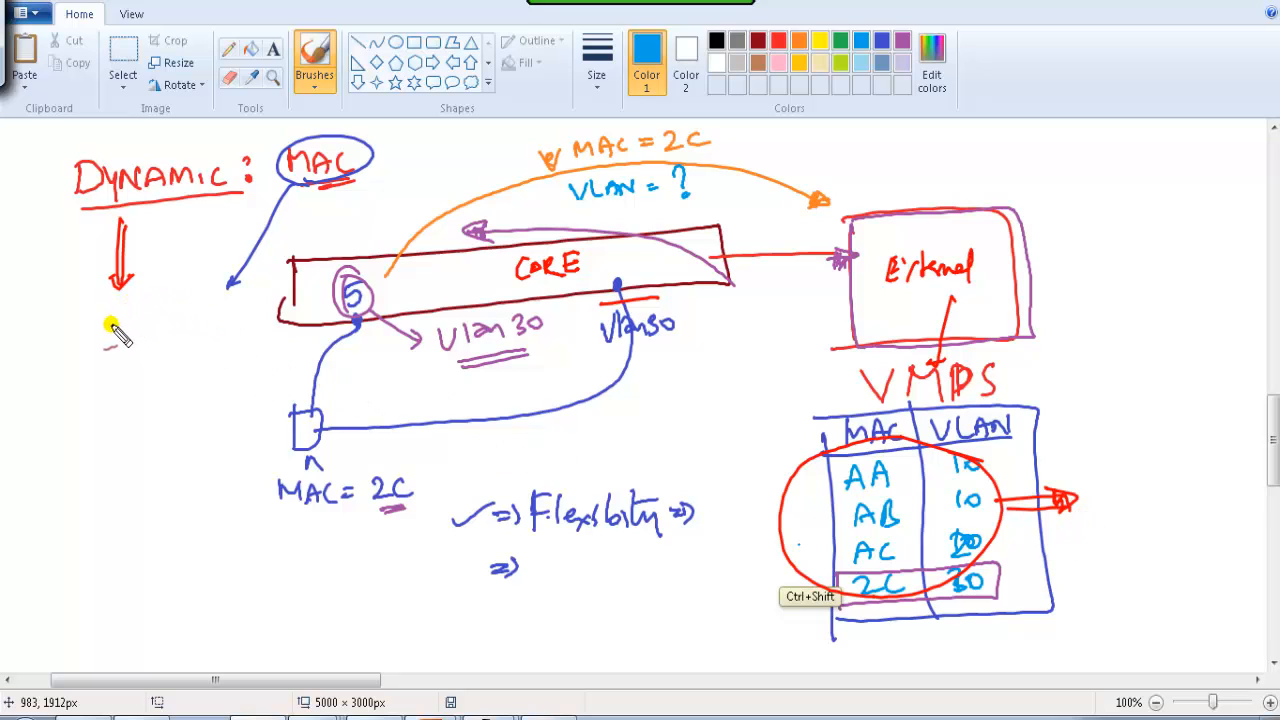
left_click_drag(112, 320, 116, 368)
mouse_move(136, 332)
left_mouse_down()
mouse_move(146, 372)
mouse_move(172, 350)
left_mouse_up()
mouse_move(186, 340)
left_mouse_down()
mouse_move(229, 346)
mouse_move(250, 333)
left_mouse_up()
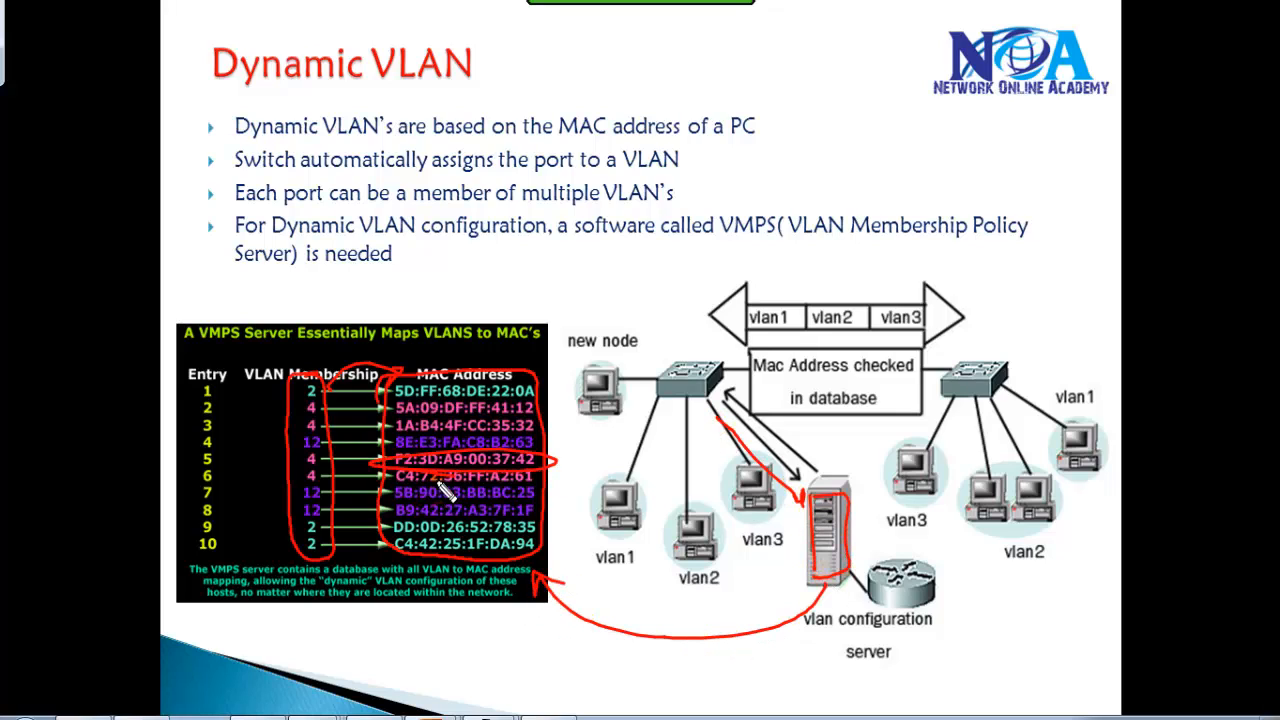
Step: Underline VMPS and 'assigns the port to a VLAN' in red with arrows down toward the diagram
left_click_drag(330, 462, 553, 415)
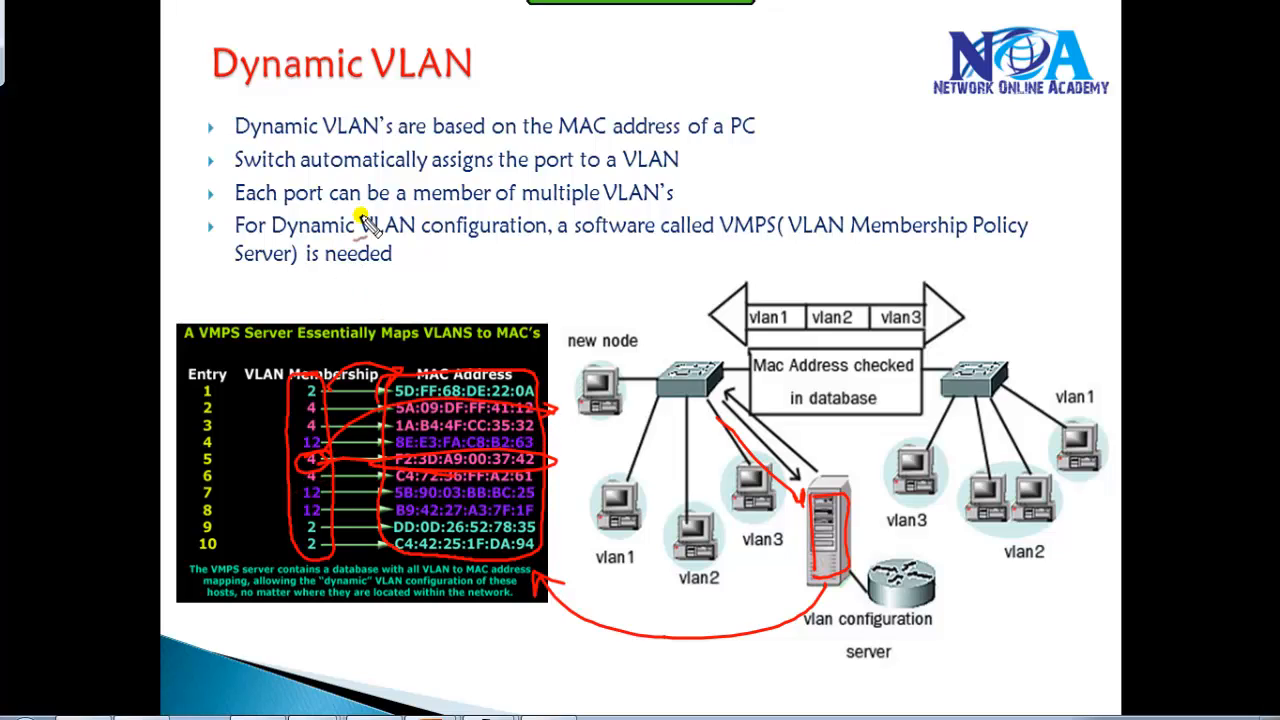
mouse_move(703, 242)
left_mouse_down()
mouse_move(774, 210)
mouse_move(705, 236)
mouse_move(746, 280)
mouse_move(760, 264)
left_mouse_up()
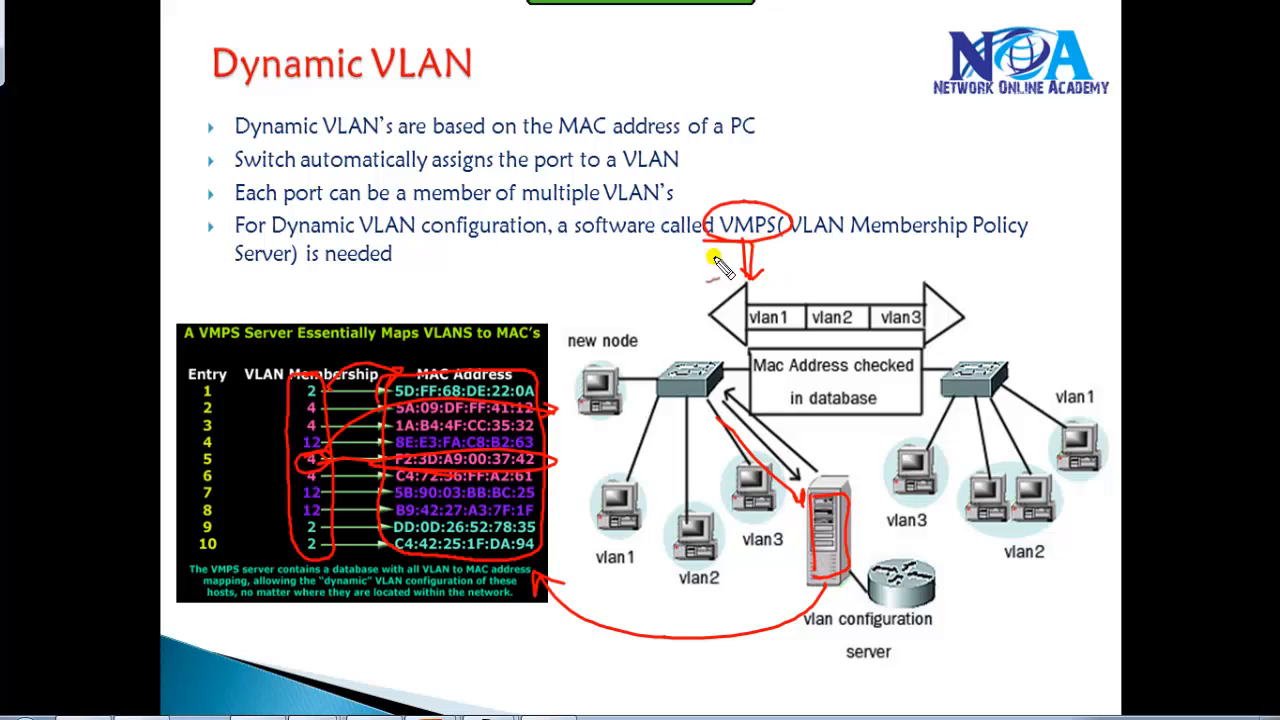
mouse_move(434, 176)
left_mouse_down()
mouse_move(643, 172)
mouse_move(600, 172)
mouse_move(600, 287)
left_mouse_up()
mouse_move(603, 232)
left_mouse_down()
mouse_move(600, 288)
mouse_move(624, 280)
left_mouse_up()
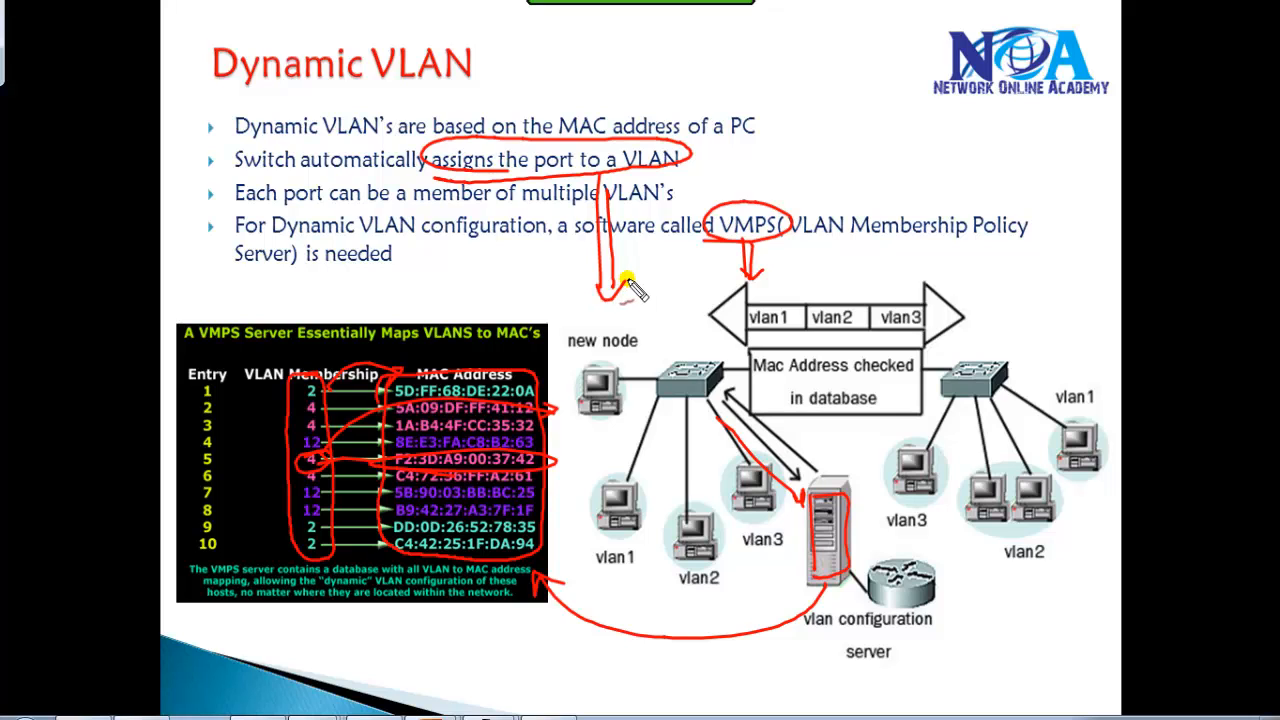